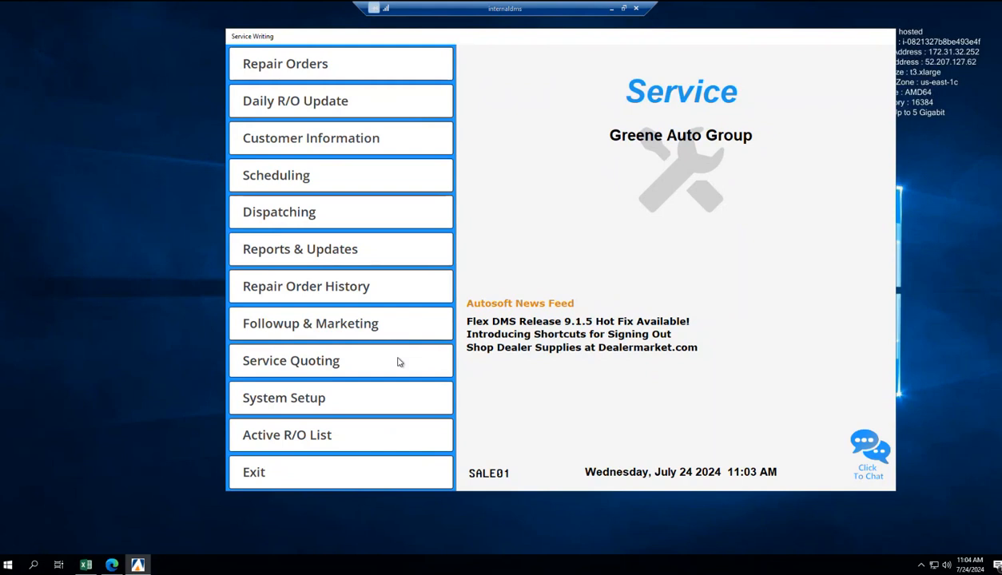
# - Start a service quote, search customers by the name letters "DR", and select the customer with the 2015 Chevrolet Tahoe
pyautogui.click(302, 363)
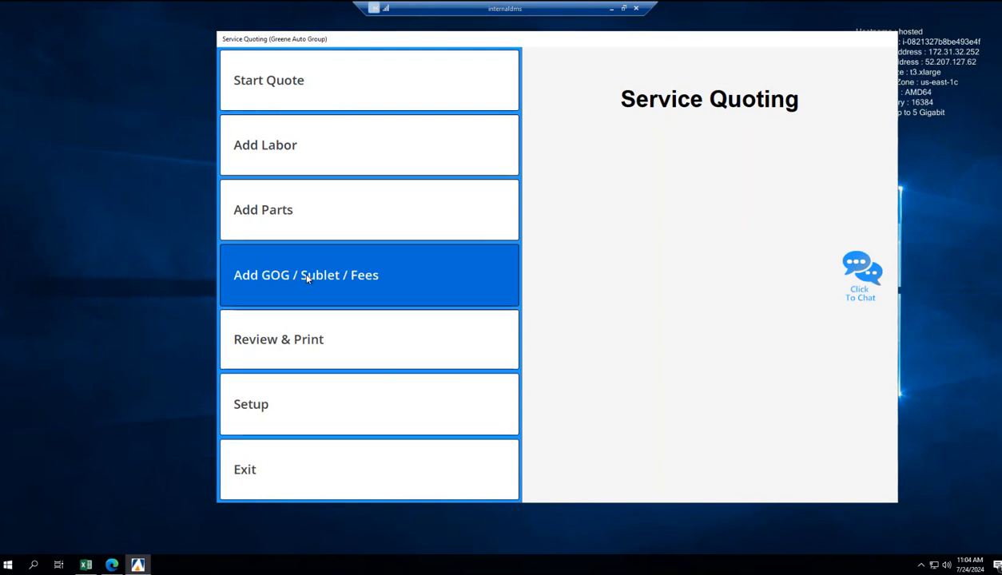
pyautogui.click(293, 97)
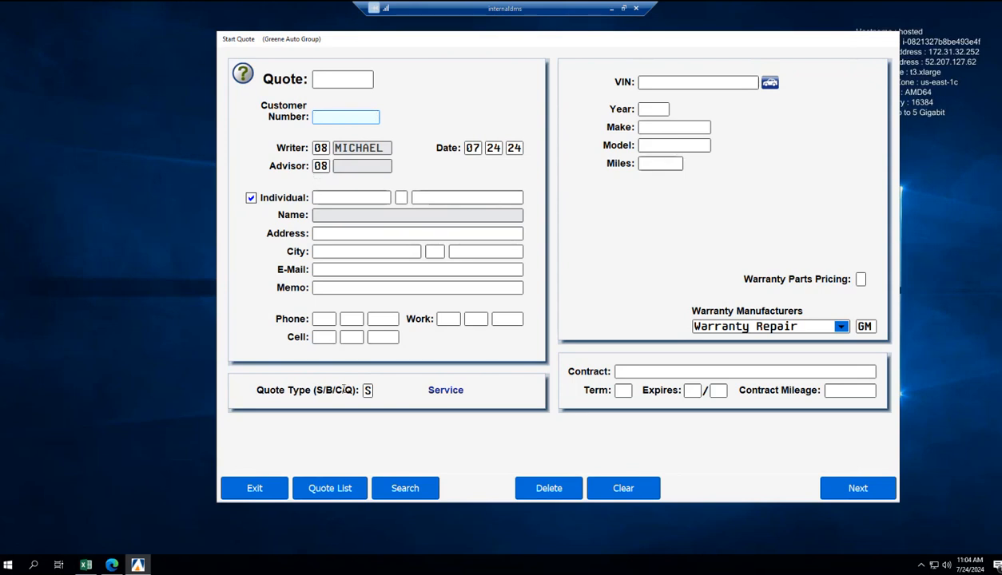
pyautogui.click(407, 493)
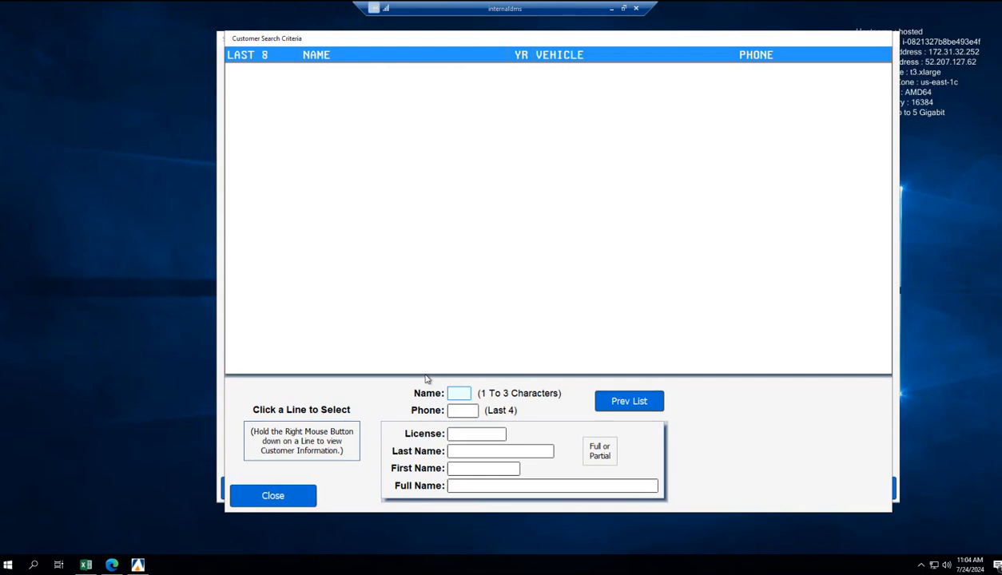
pyautogui.write('DR')
pyautogui.press('Return')
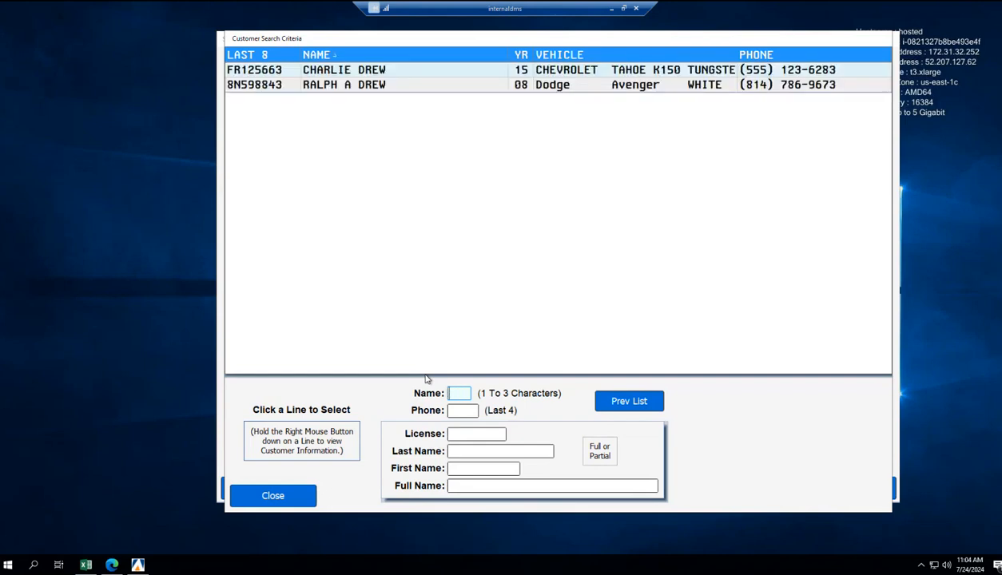
pyautogui.click(403, 71)
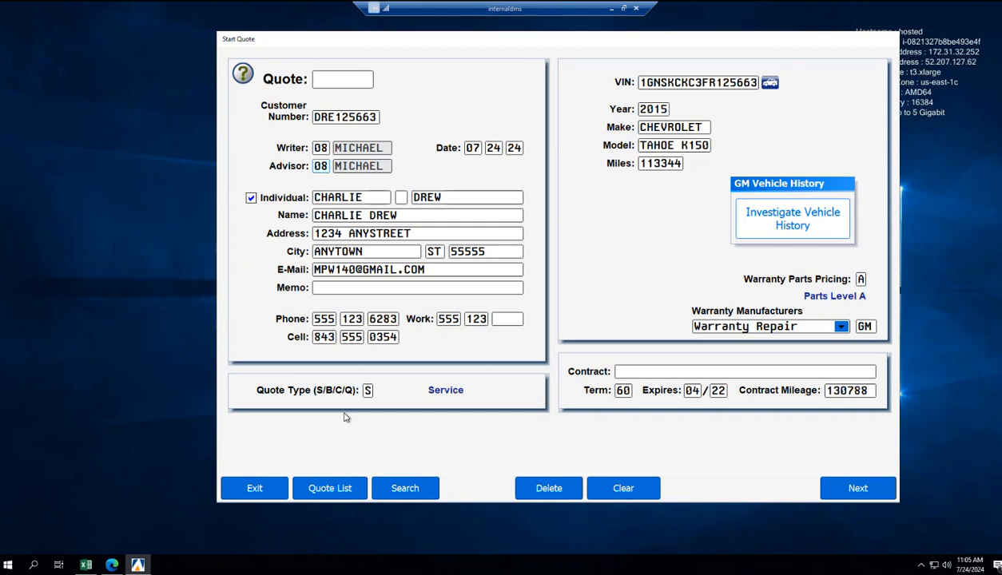
# - Continue to the quote's labor entry and save repair 1 with menu code PAI07 for the July PA state inspection
pyautogui.click(859, 488)
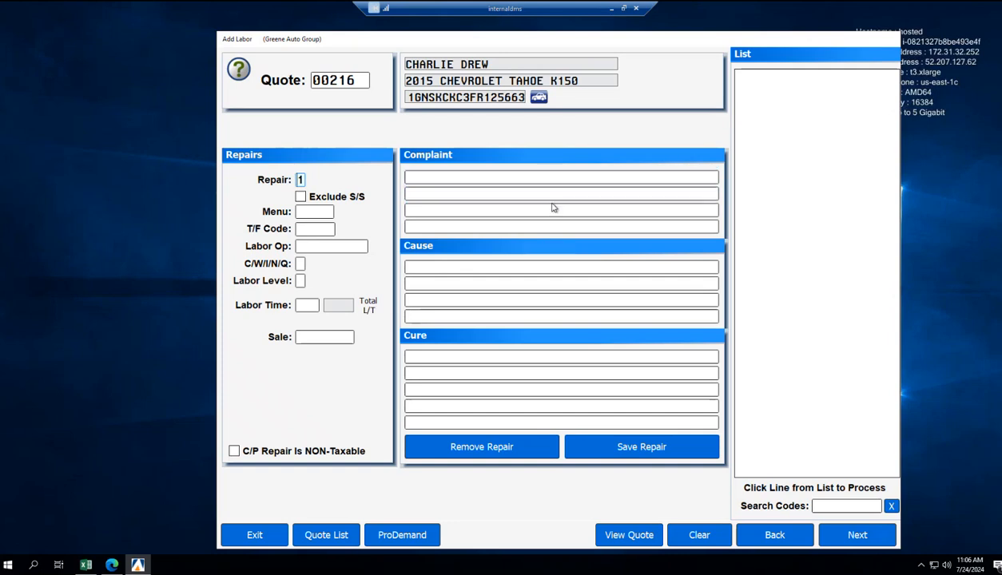
pyautogui.press('Return')
pyautogui.press('Return')
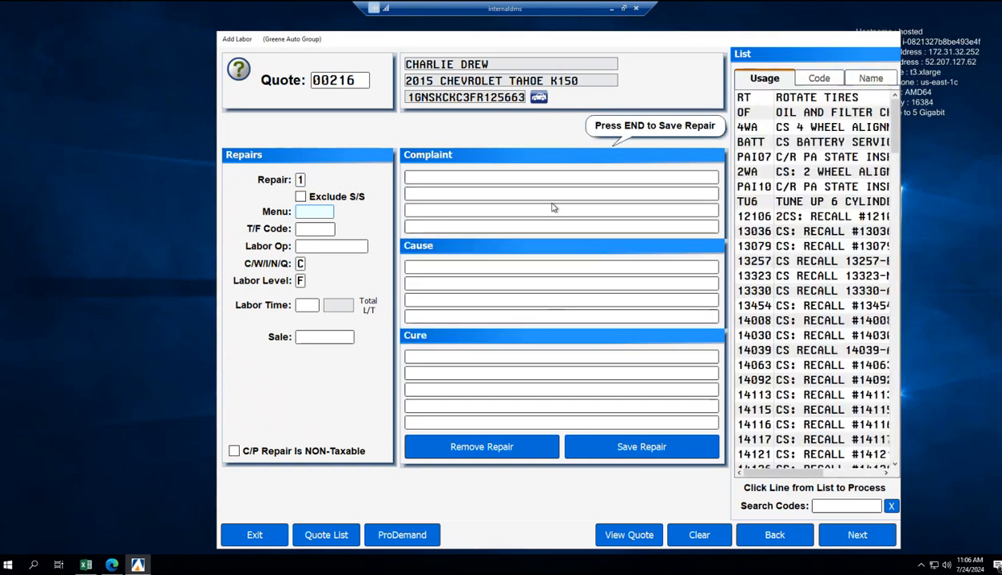
pyautogui.write('PAI07')
pyautogui.press('Return')
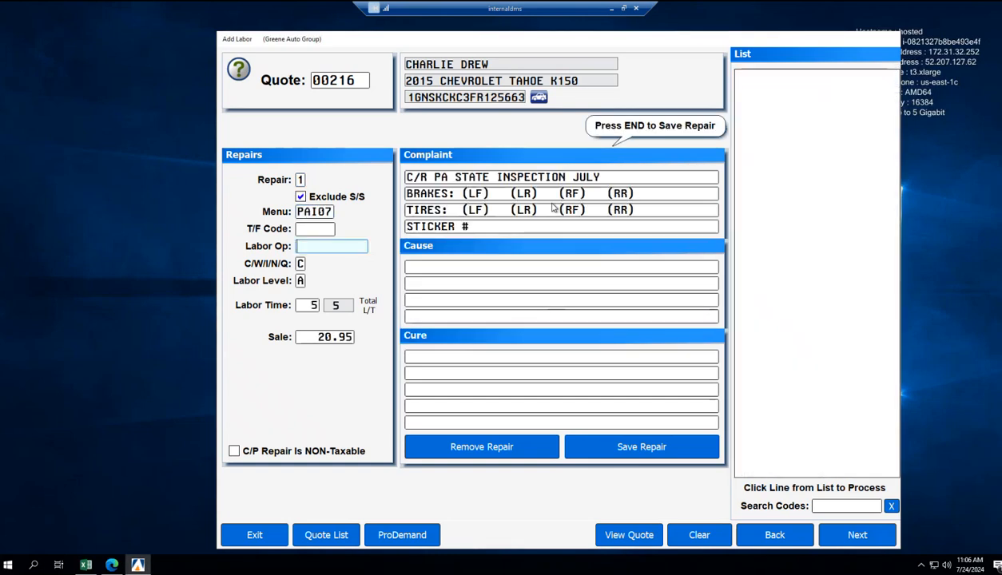
pyautogui.click(647, 449)
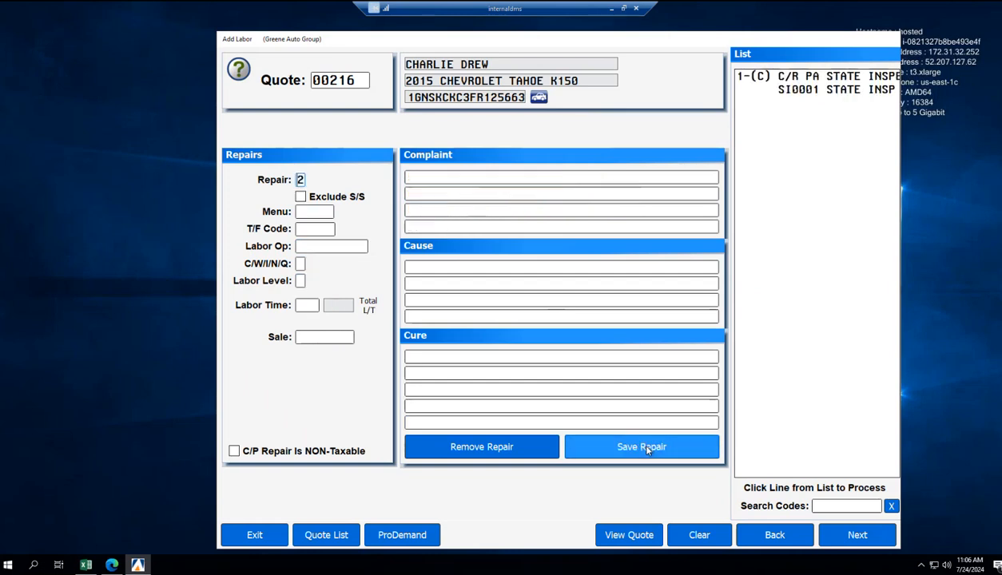
# - Add repair 2 with menu code RT for a tire rotation and save it
pyautogui.press('Return')
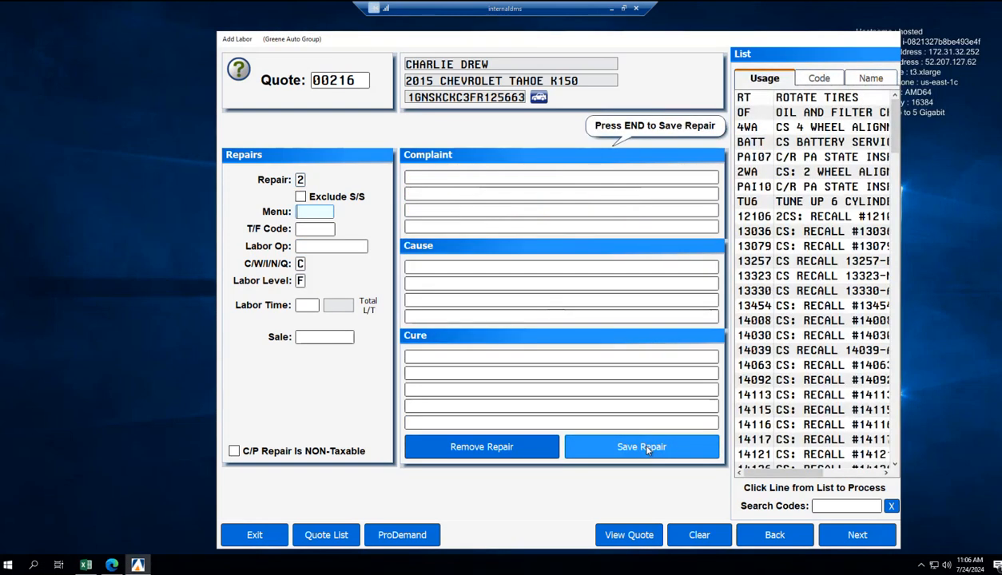
pyautogui.write('RT')
pyautogui.press('Return')
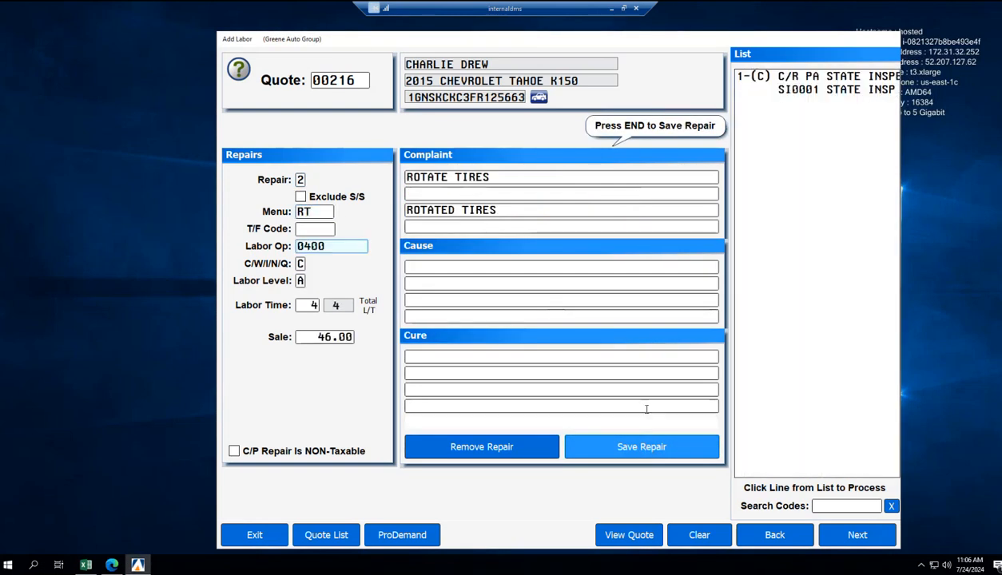
pyautogui.click(643, 448)
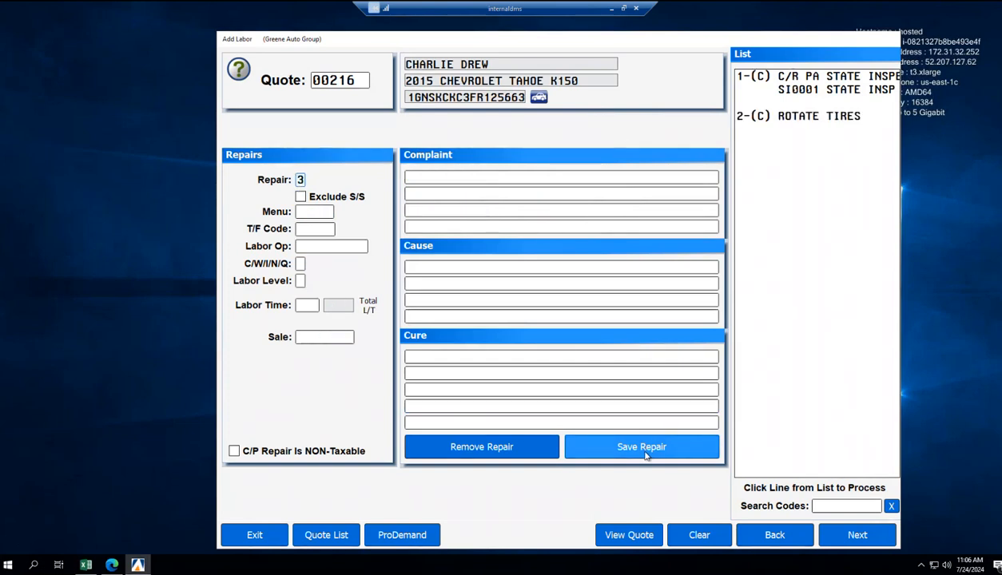
# - Add repair 3 with menu code 4WA for a four-wheel alignment and save it
pyautogui.press('Return')
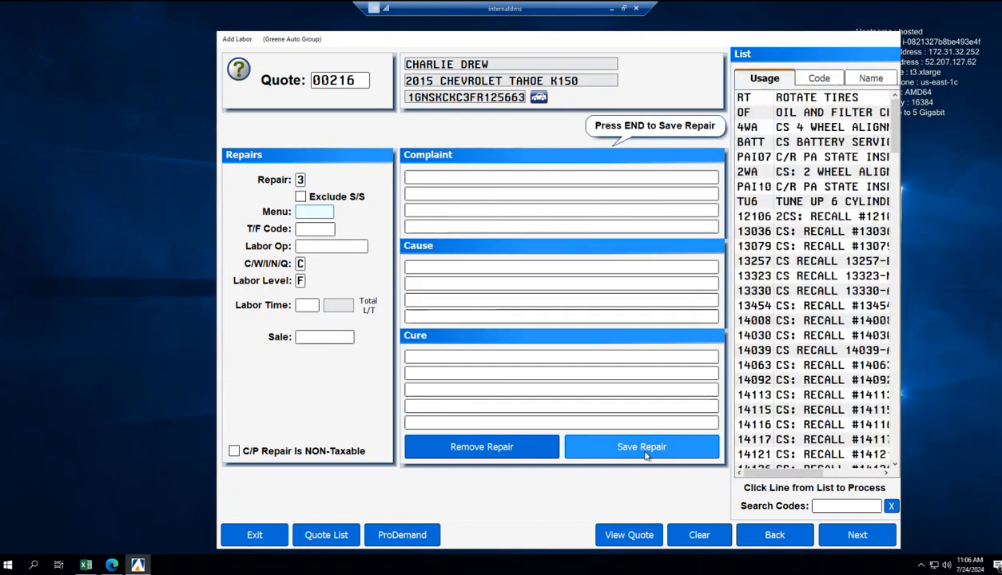
pyautogui.write('4WA')
pyautogui.press('Return')
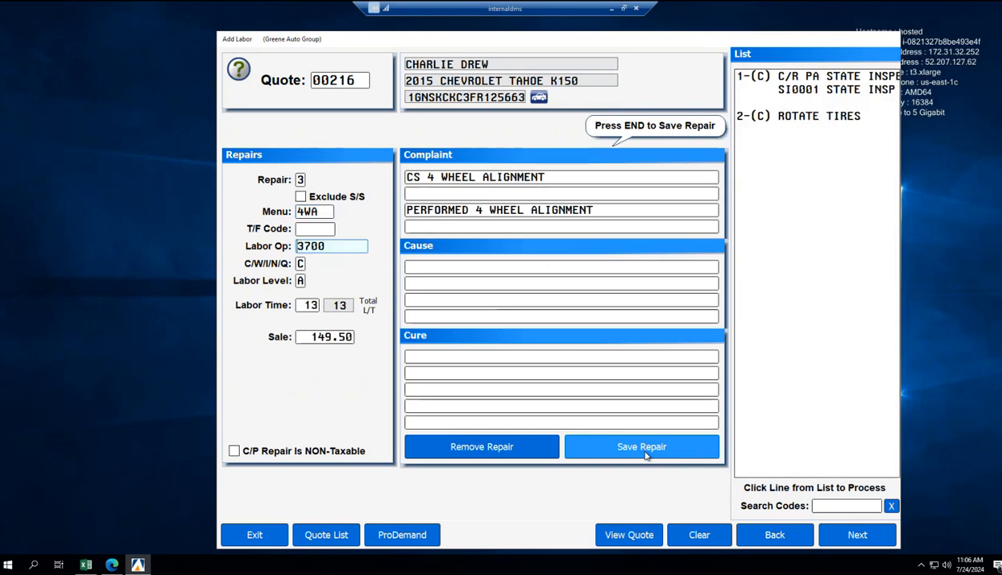
pyautogui.click(632, 452)
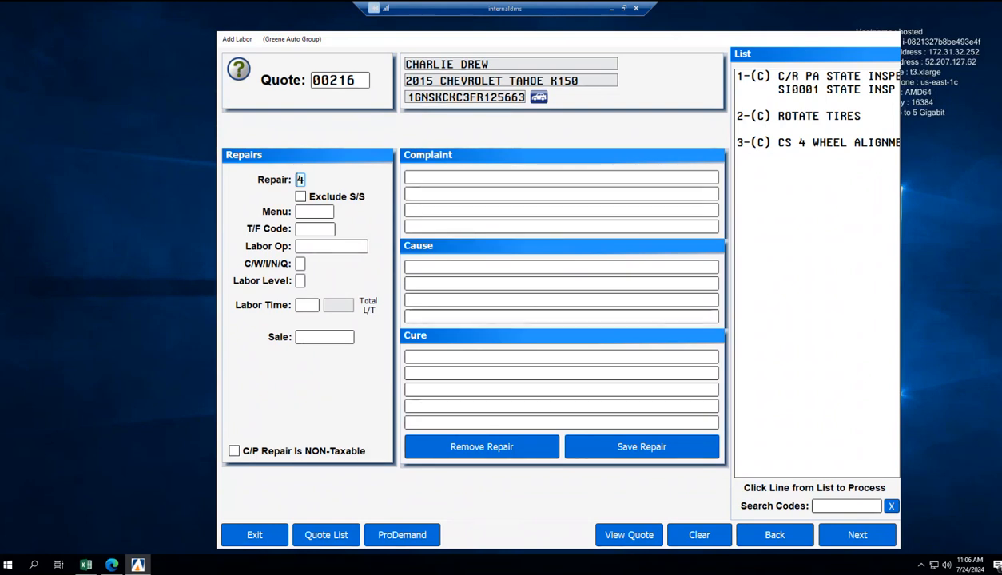
# - Start repair 4 without a menu code, entering complaint "CSC ENGINE TEMP HIGH", cause "FAULTY THERMOSTAT" and cure "REPLACED THERMOSTAT"
pyautogui.click(441, 234)
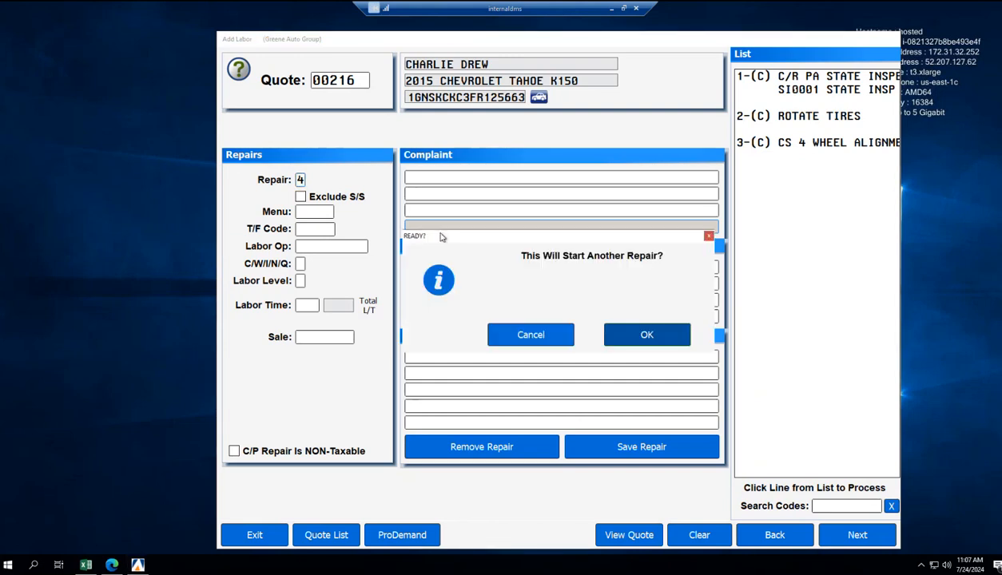
pyautogui.press('Return')
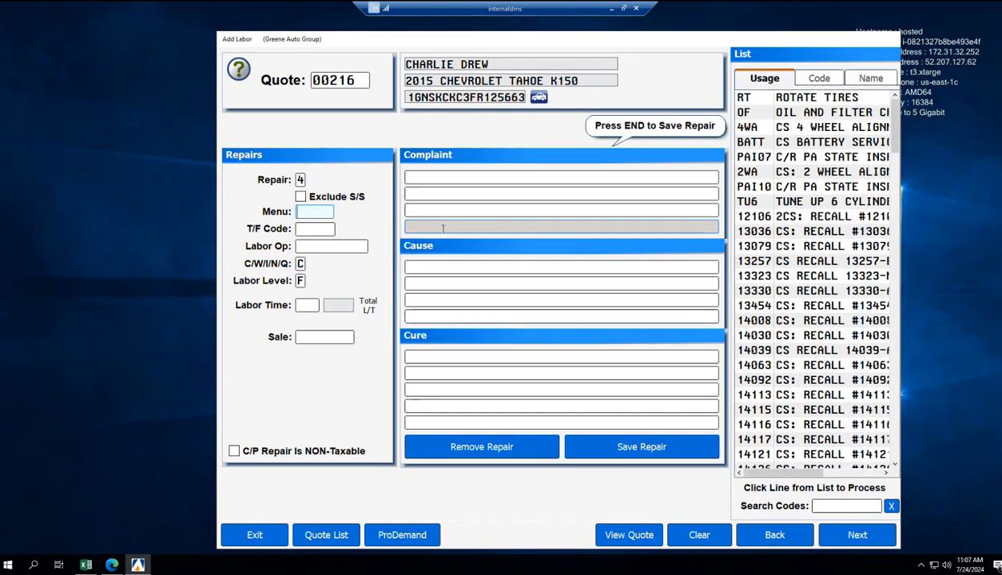
pyautogui.click(447, 178)
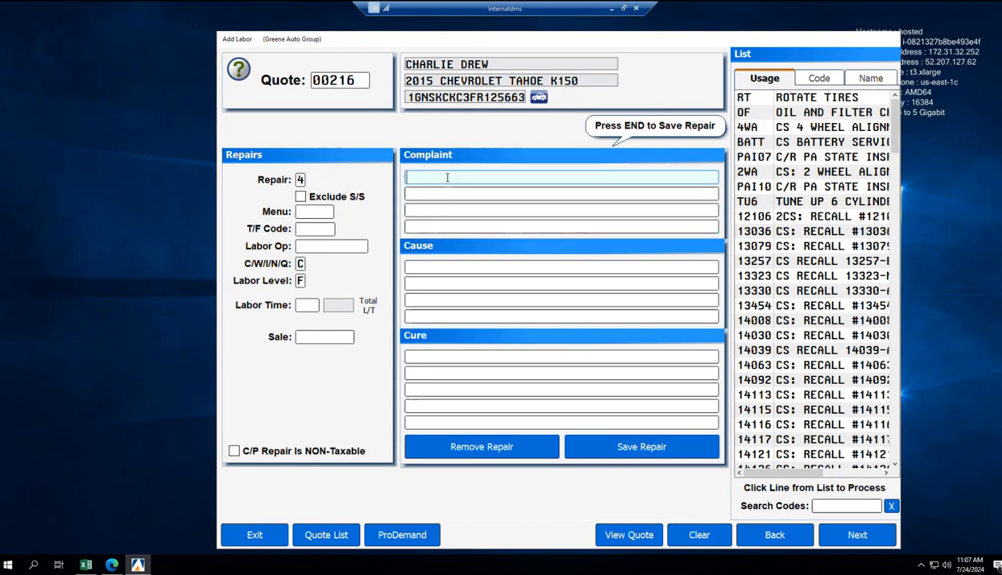
pyautogui.write('CSC ENGINE TEMP')
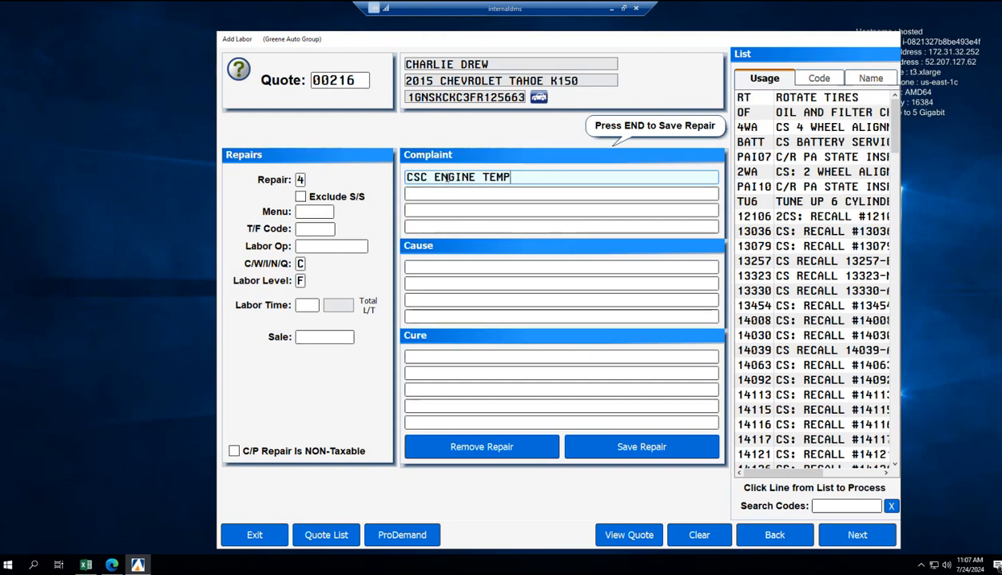
pyautogui.write(' HIGH')
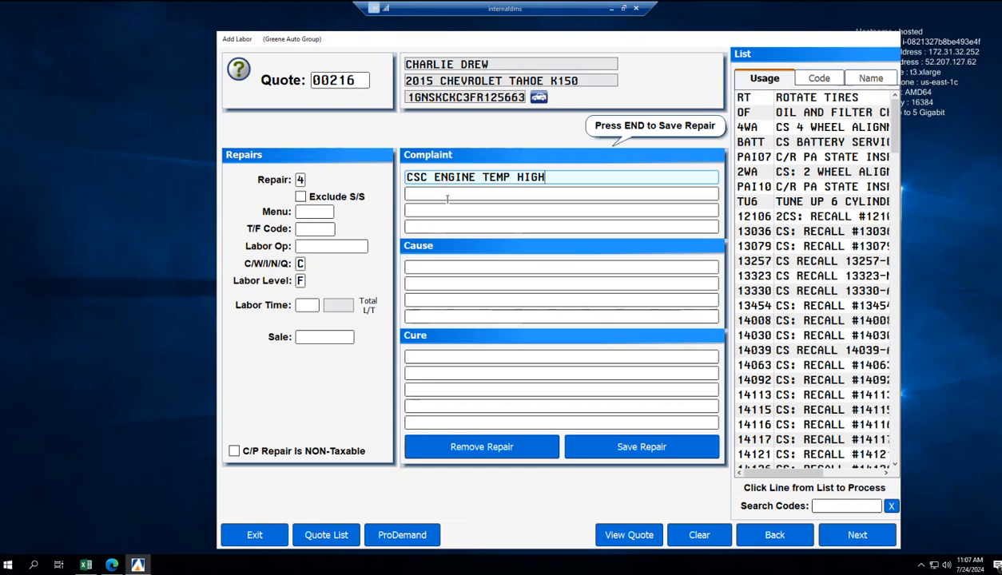
pyautogui.click(447, 265)
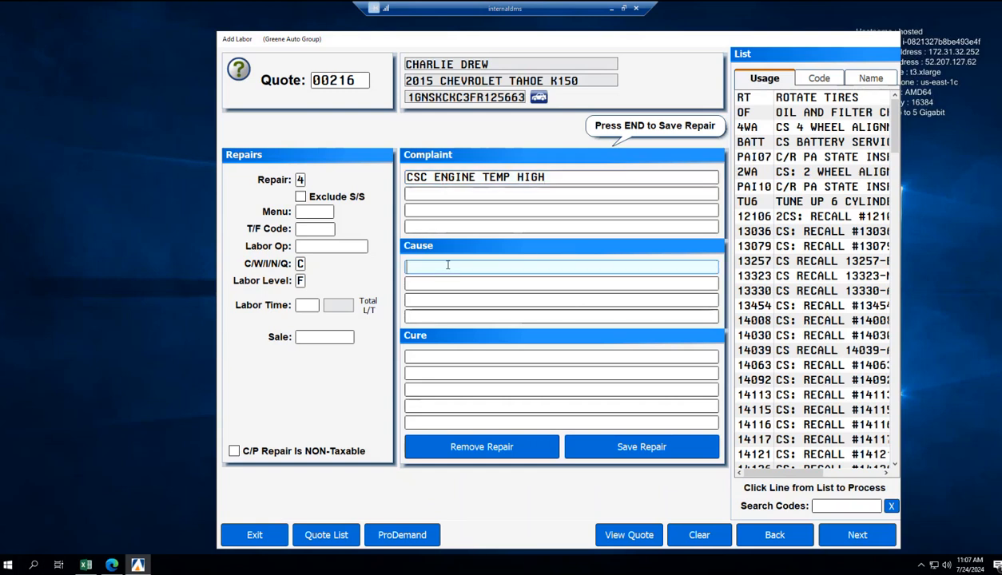
pyautogui.write('FAULTY THERMOSTAT')
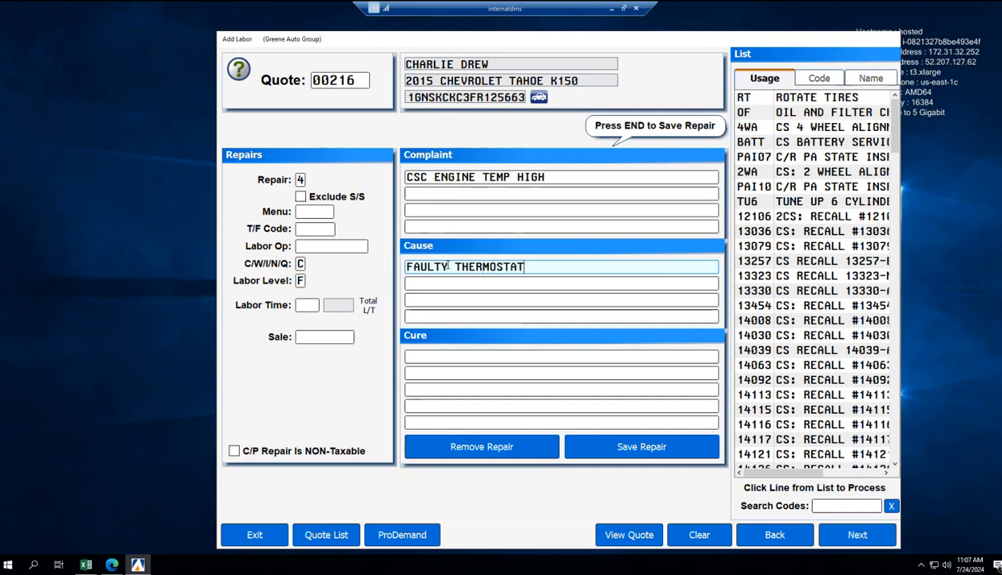
pyautogui.click(424, 356)
pyautogui.write('RE')
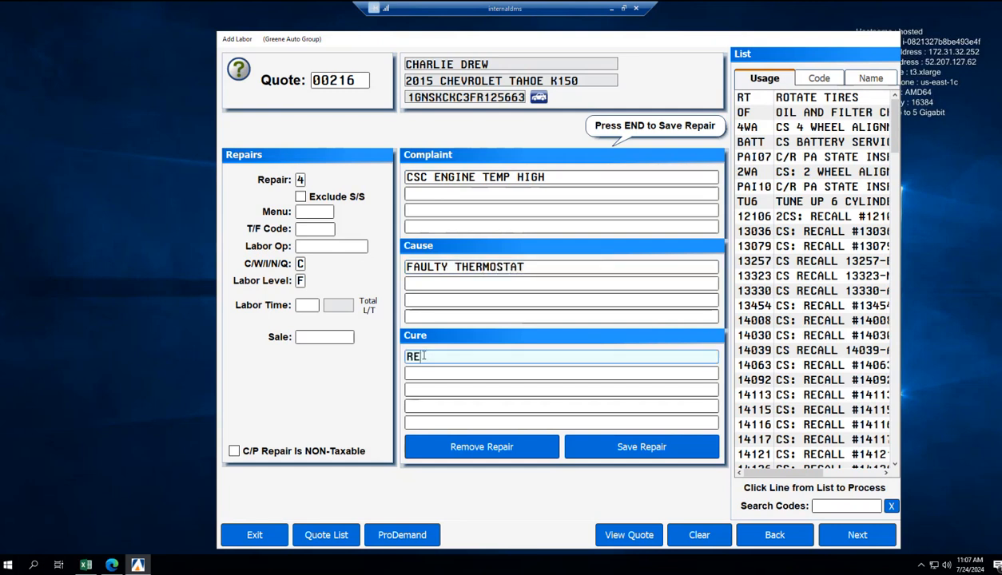
pyautogui.write('PLACED THERMO')
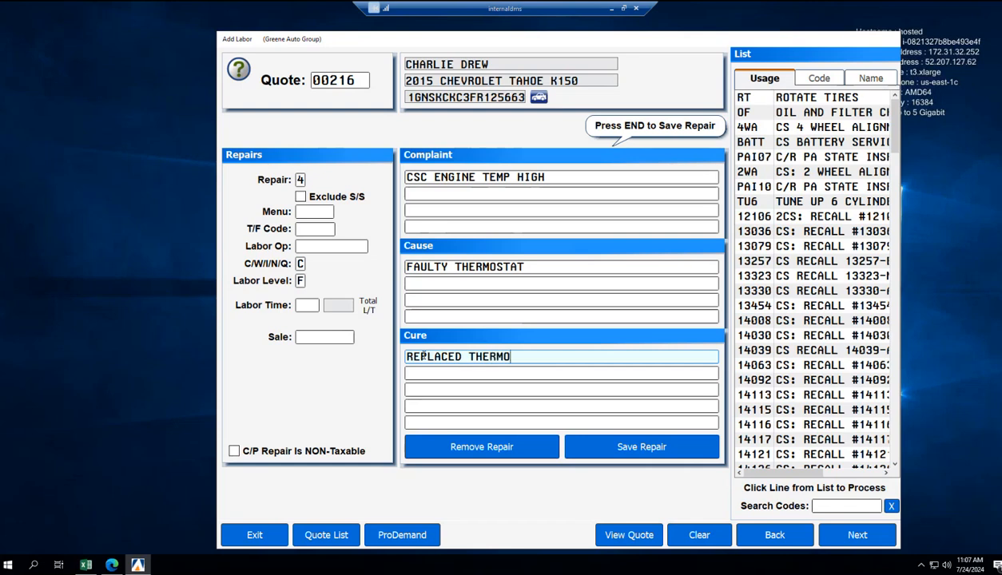
pyautogui.write('STAT')
# - Set the labor time of the thermostat repair to 15 and save the repair
pyautogui.click(298, 307)
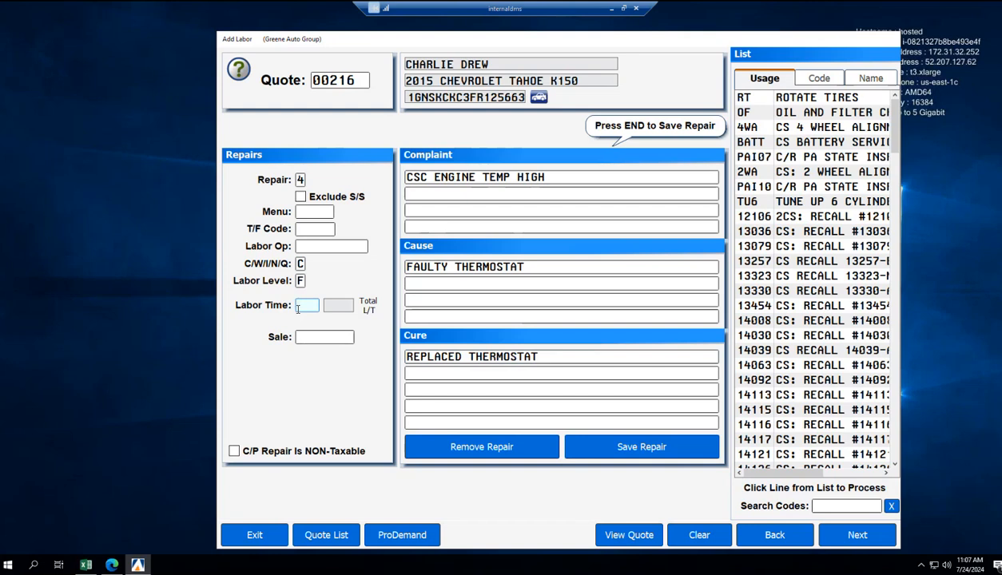
pyautogui.write('15')
pyautogui.press('Return')
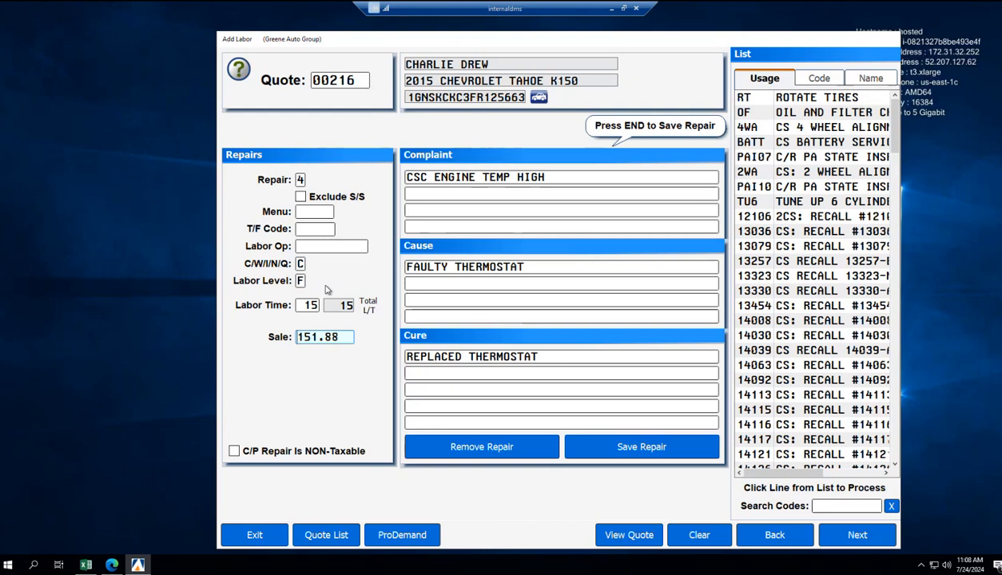
pyautogui.click(641, 447)
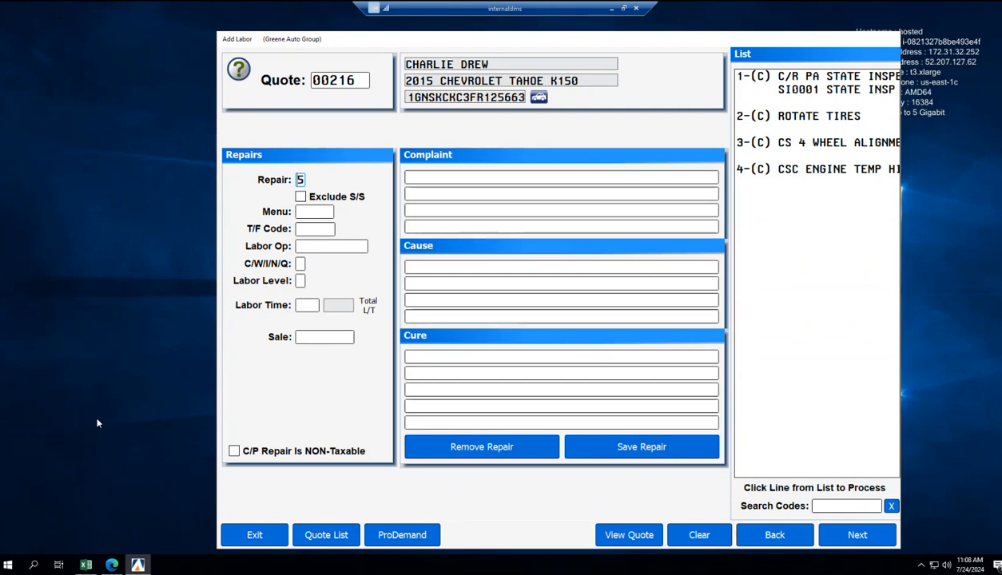
# - Switch to ProDemand and add the Master Cylinder - Remove & Replace labor from the Mechanical - Hydraulic brakes category
pyautogui.click(400, 533)
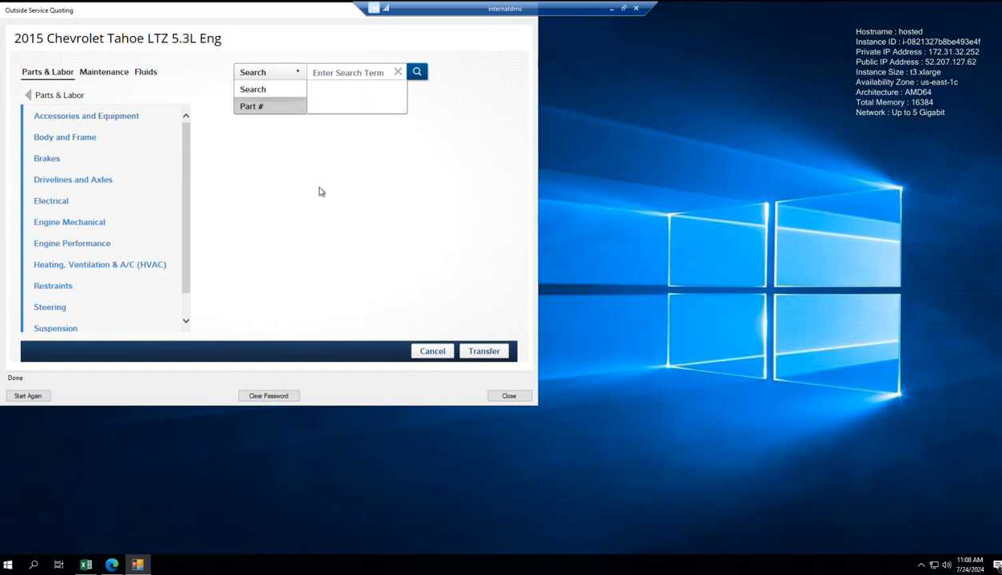
pyautogui.click(78, 168)
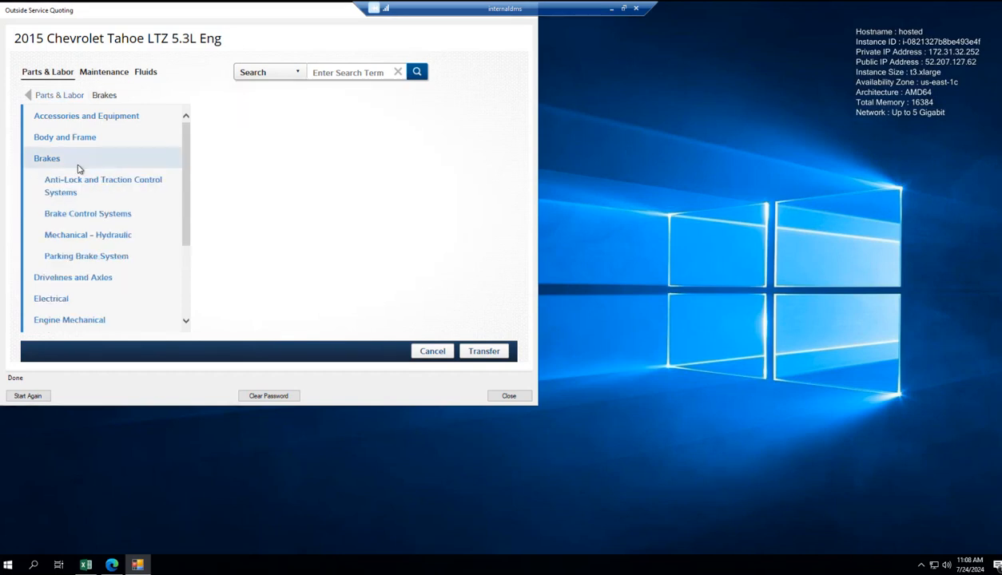
pyautogui.click(90, 237)
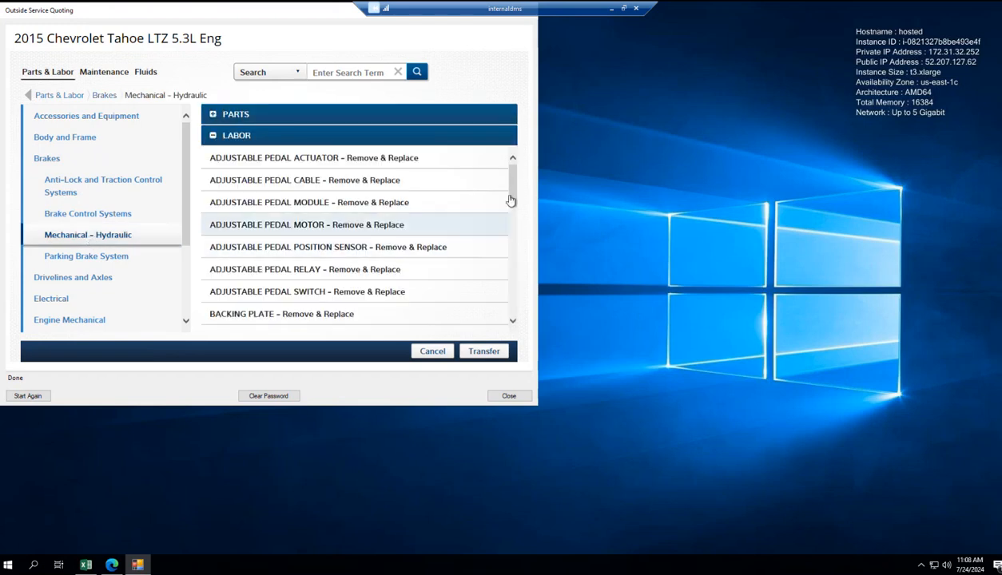
pyautogui.moveTo(510, 197); pyautogui.dragTo(512, 236)
pyautogui.scroll(-5, 407, 250)
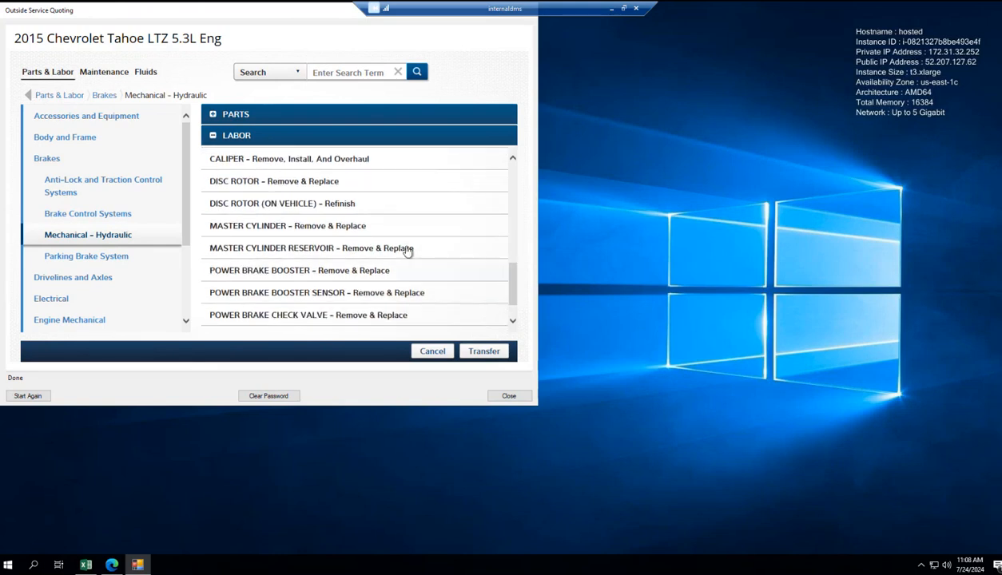
pyautogui.click(308, 226)
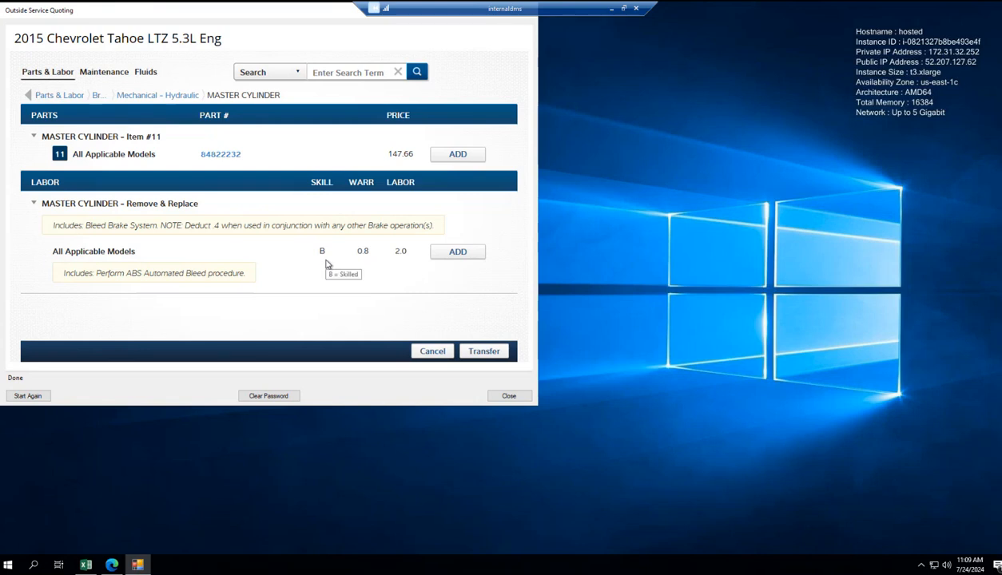
pyautogui.click(445, 259)
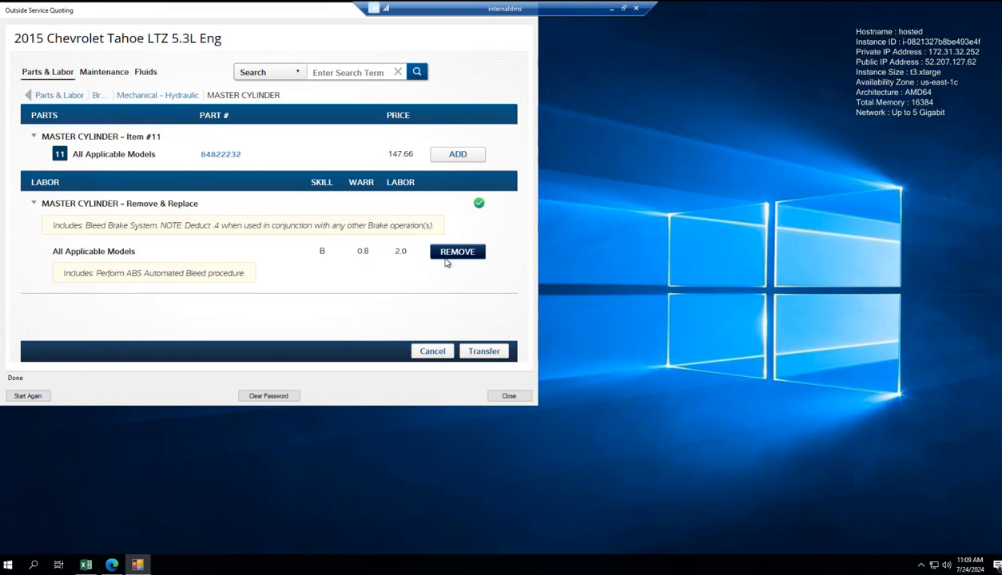
# - Examine the exploded diagram for the master cylinder part at full size and enlarged, and close it
pyautogui.click(223, 156)
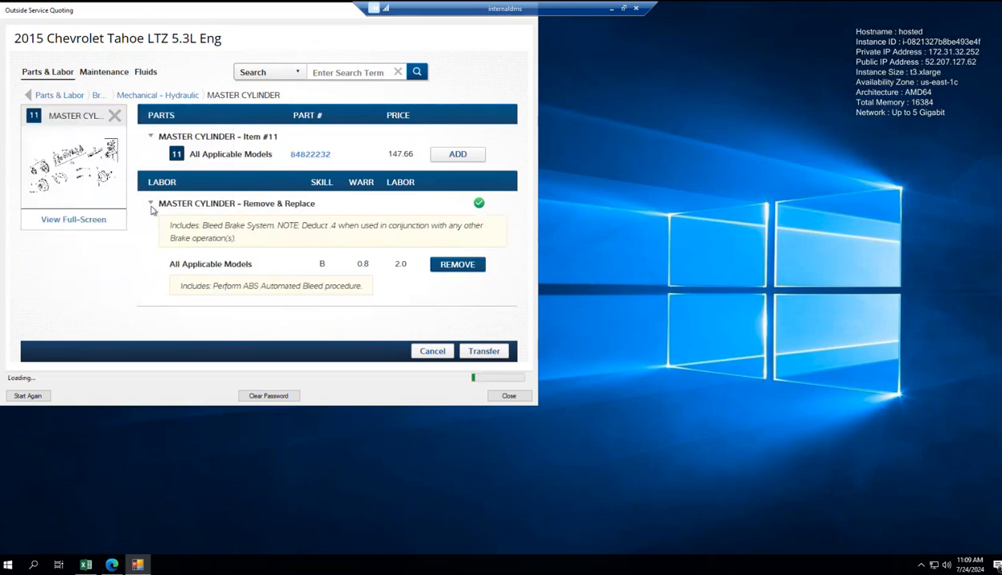
pyautogui.click(83, 221)
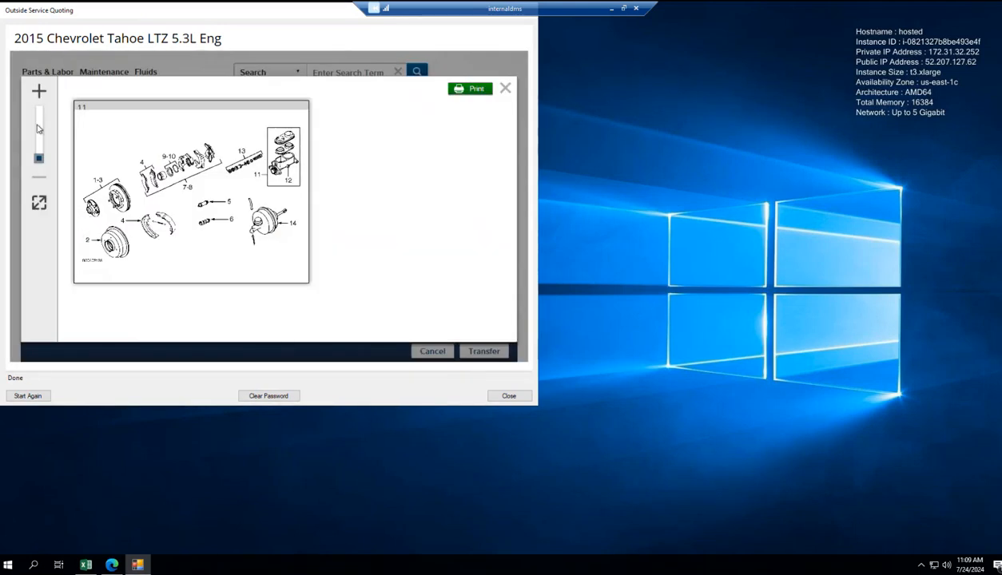
pyautogui.click(38, 92)
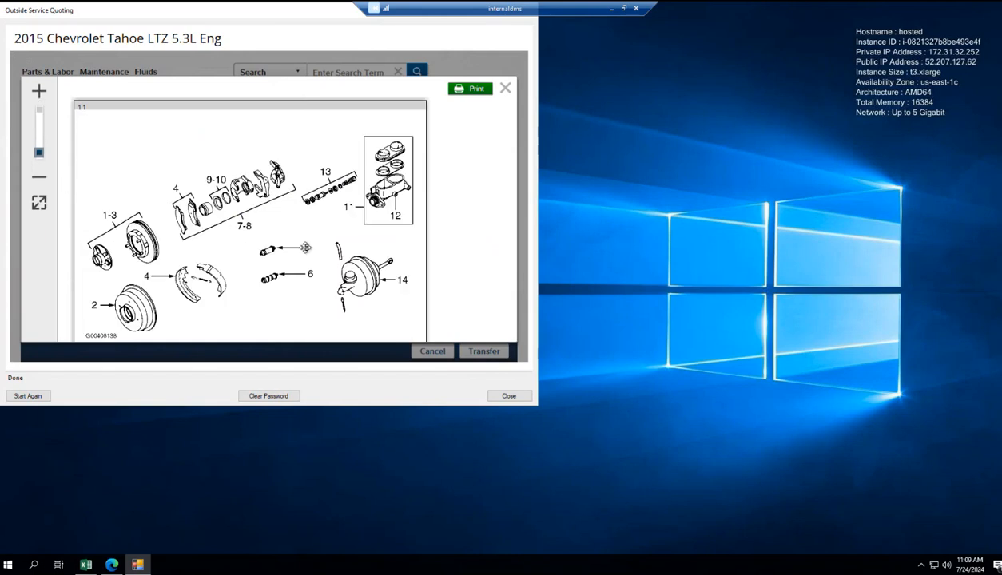
pyautogui.click(506, 88)
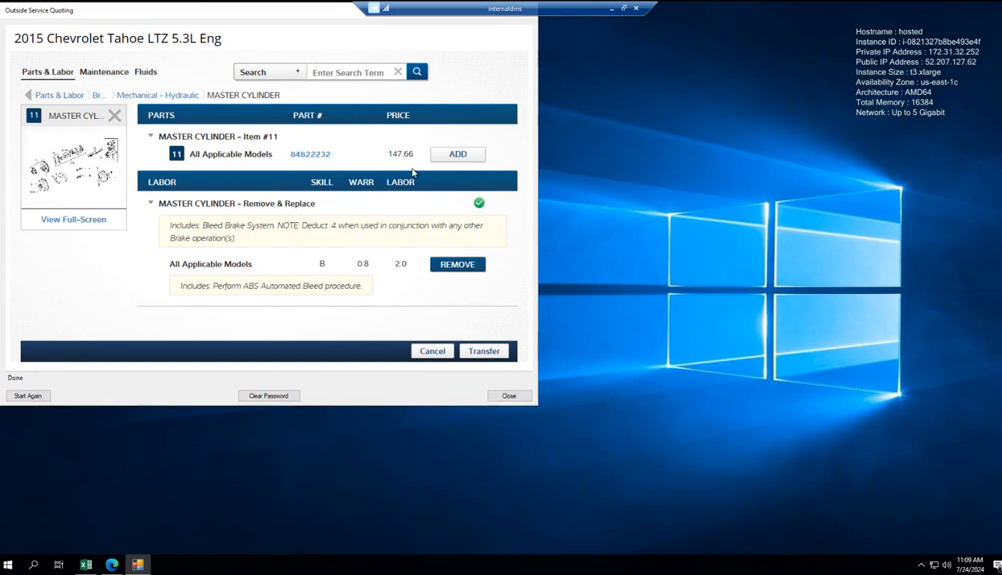
# - Add master cylinder part 84822232 to the selection and transfer the chosen part and labor to the quote
pyautogui.click(471, 157)
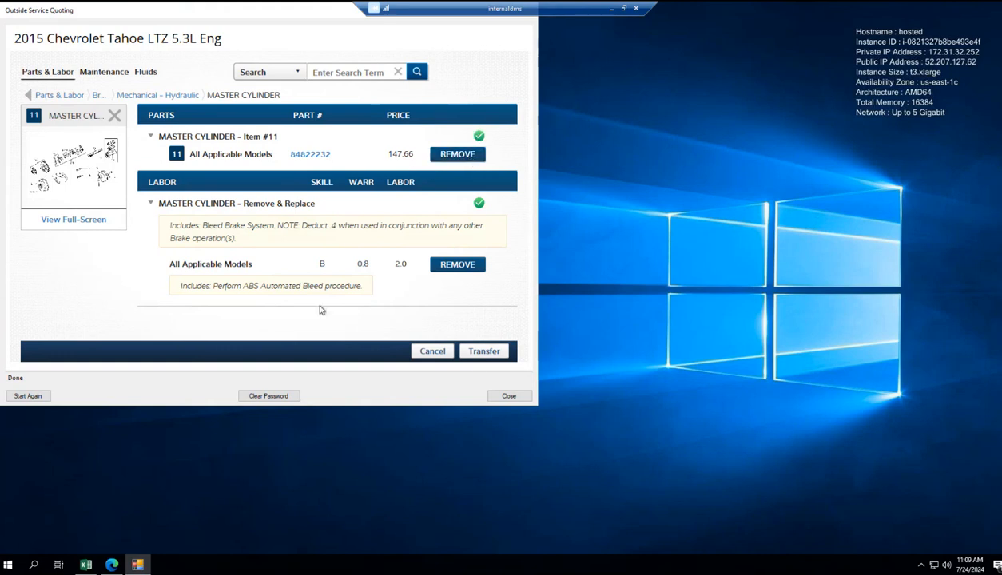
pyautogui.click(485, 352)
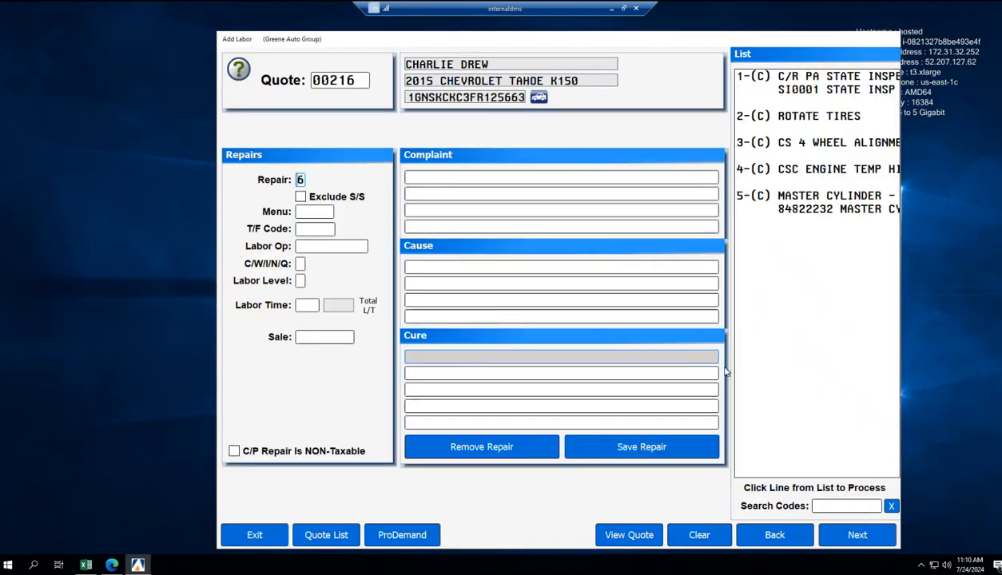
# - Recall repair 5 for the master cylinder, set its labor time to 25 and save the repair
pyautogui.click(765, 195)
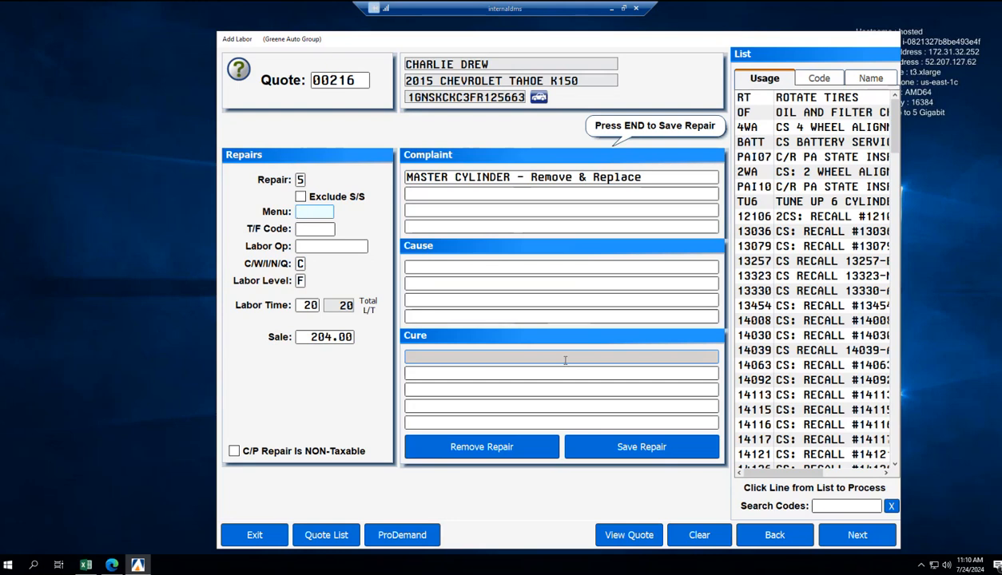
pyautogui.click(302, 305)
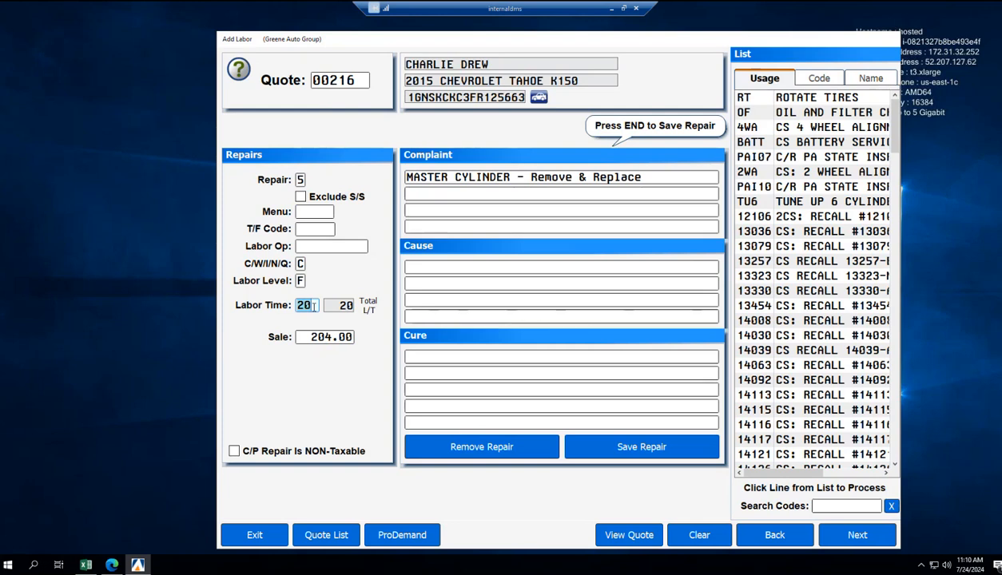
pyautogui.write('25')
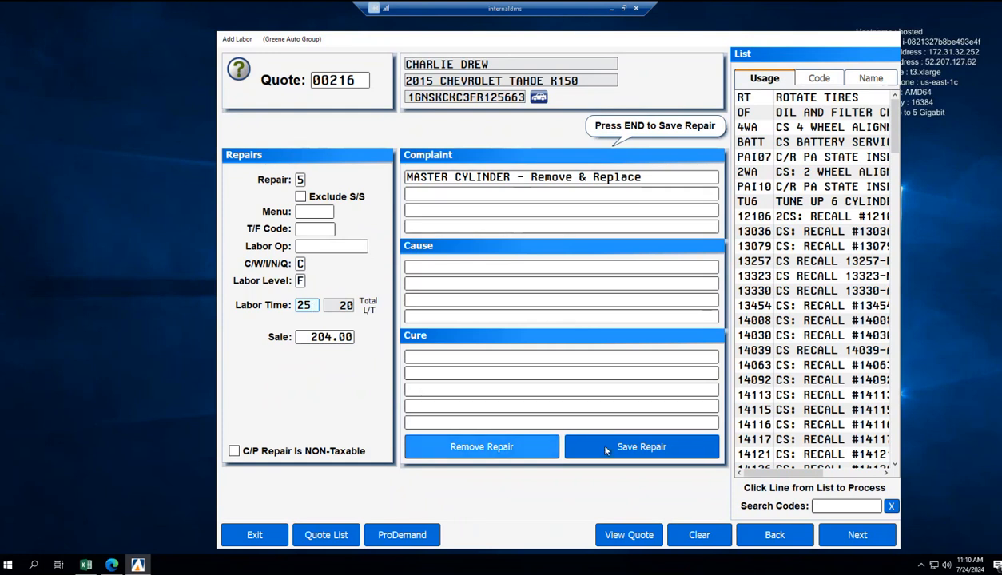
pyautogui.click(631, 449)
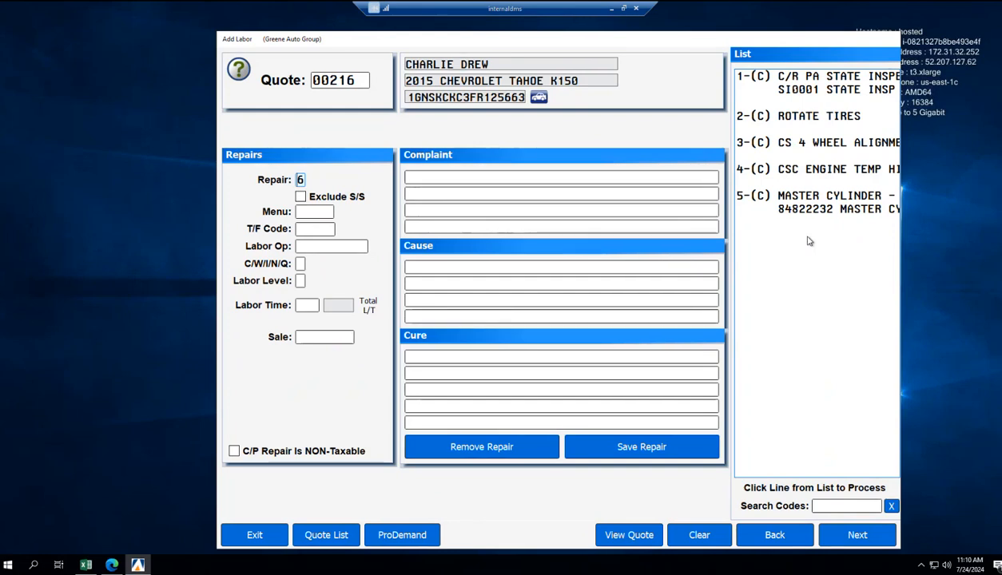
# - Reprocess master cylinder part 84822232 on the quote's parts lines with quantity 1, repair 5, type C and the retail price of 180.88
pyautogui.click(846, 536)
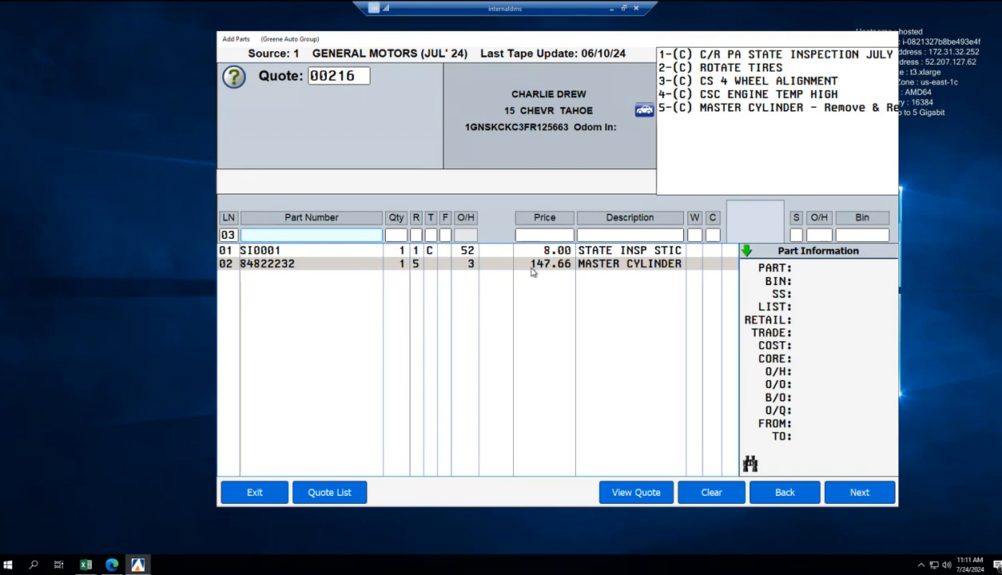
pyautogui.click(267, 271)
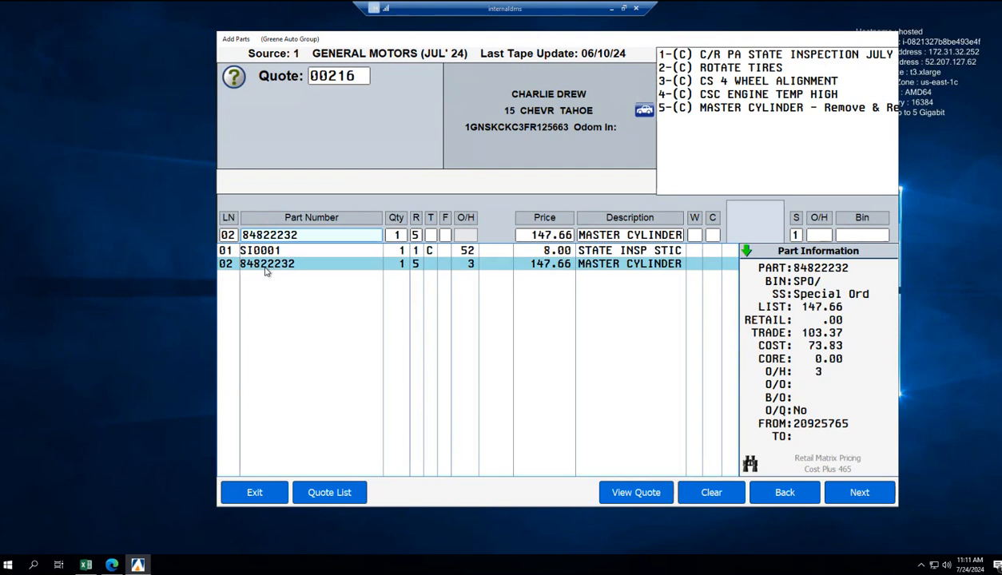
pyautogui.press('Return')
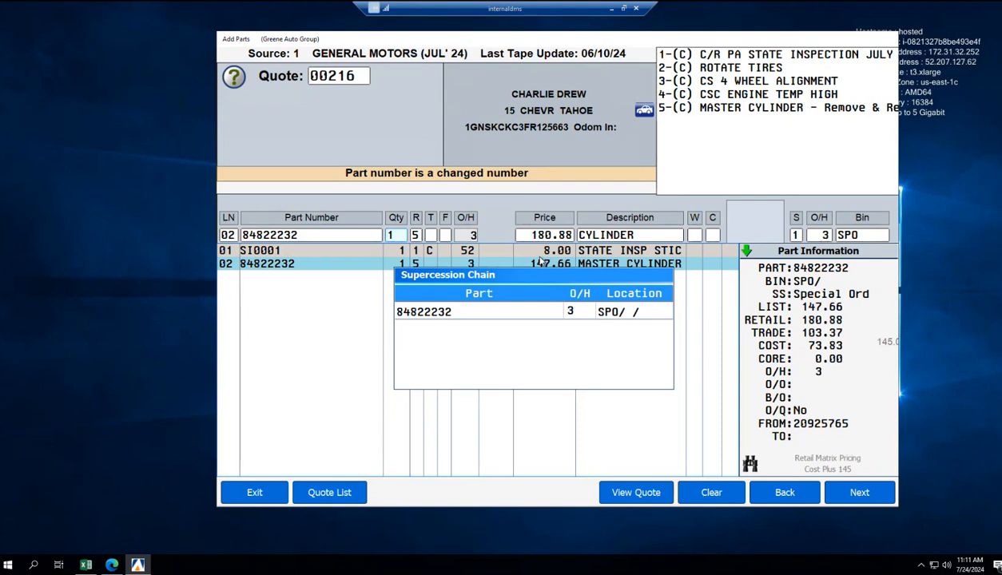
pyautogui.press('Return')
pyautogui.press('Return')
pyautogui.press('Return')
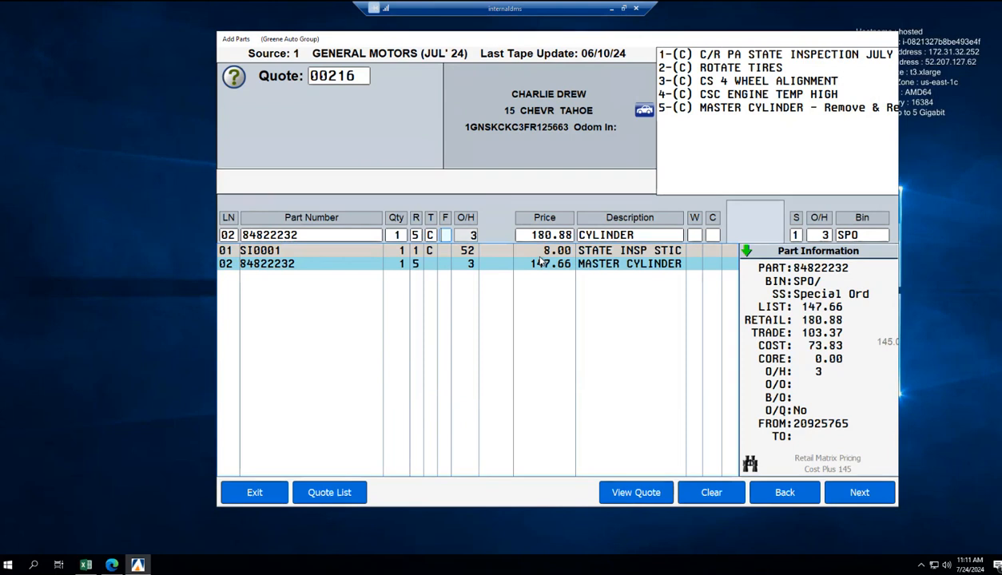
pyautogui.press('Return')
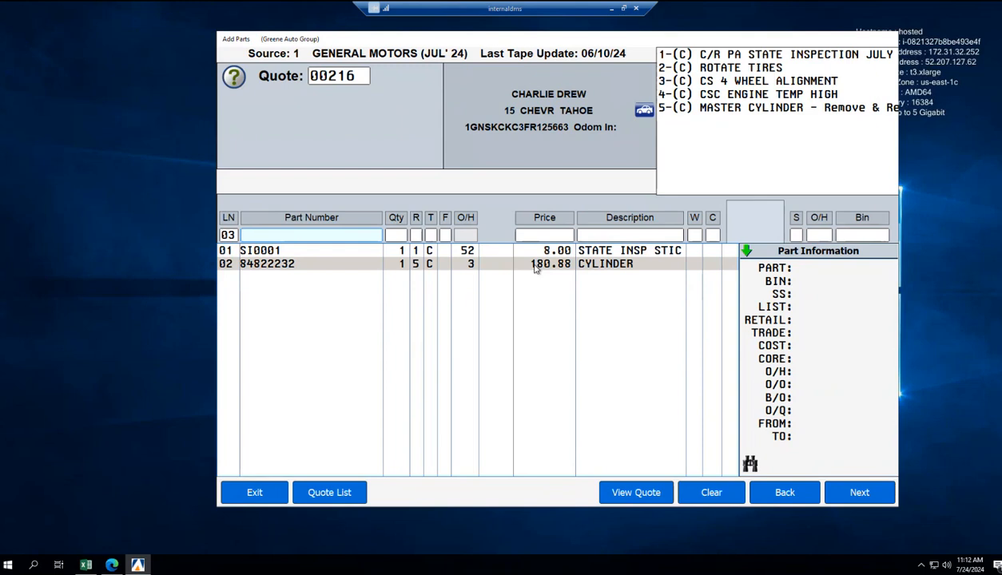
# - Proceed past lubricants, sublet and fees without entries to the quote review, and email the quote to the customer
pyautogui.click(834, 493)
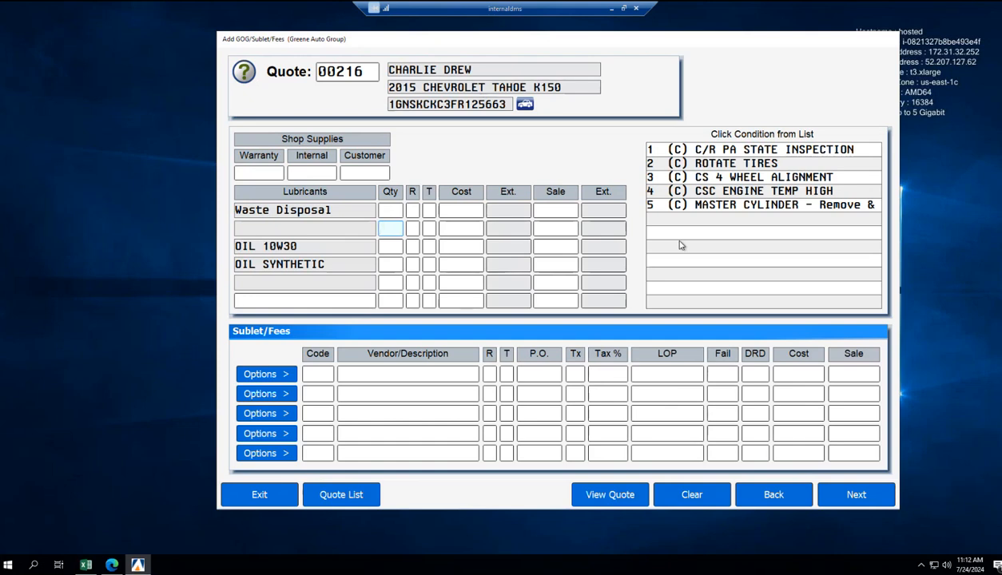
pyautogui.click(825, 494)
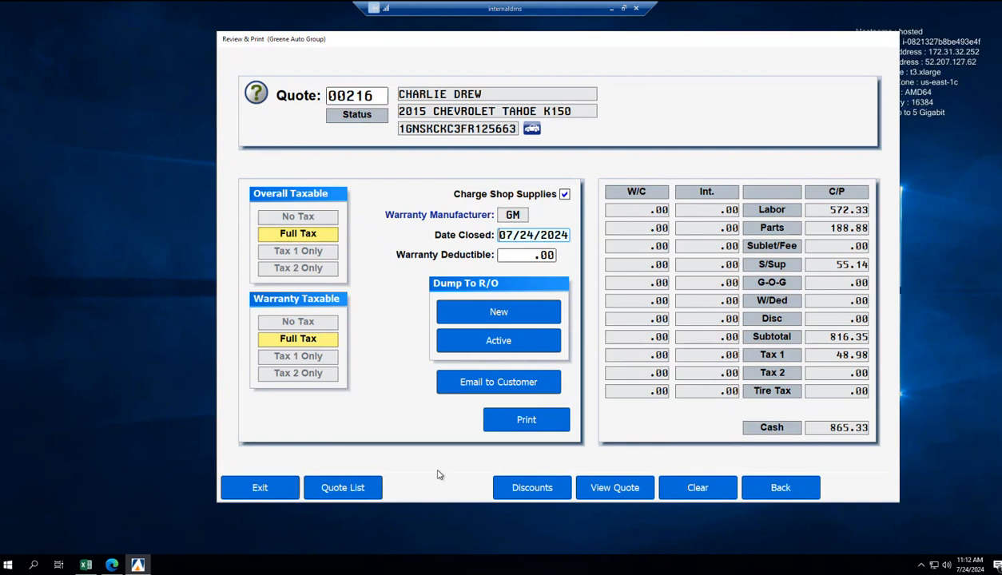
pyautogui.click(458, 391)
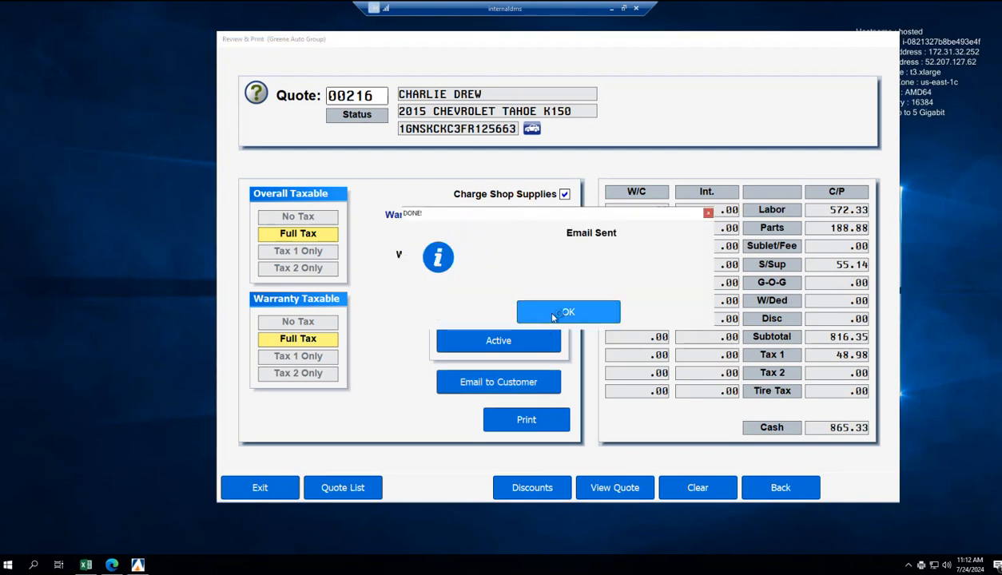
pyautogui.click(552, 314)
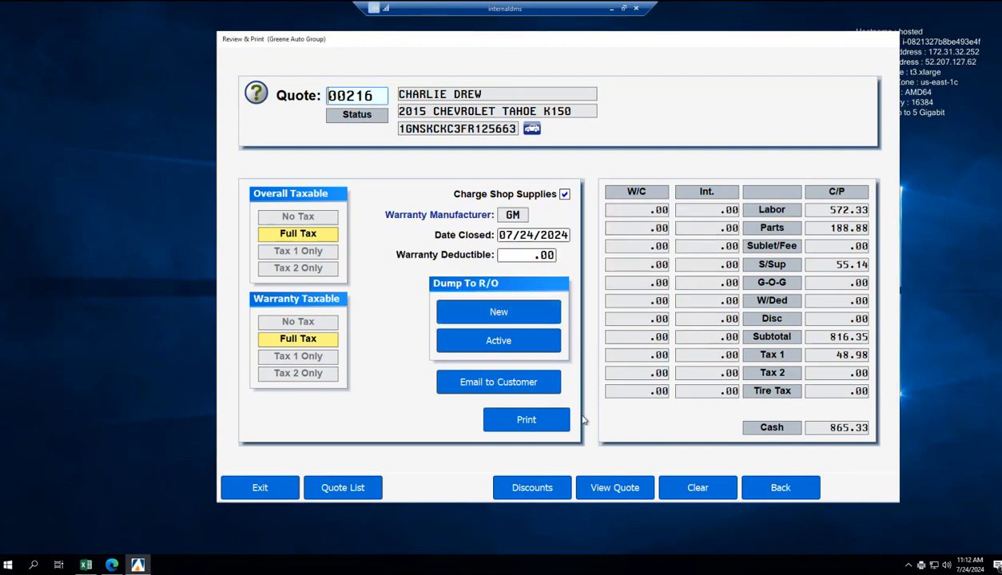
# - Open the quote as a PDF, review its repair lines and totals enlarged, and close the document
pyautogui.click(608, 488)
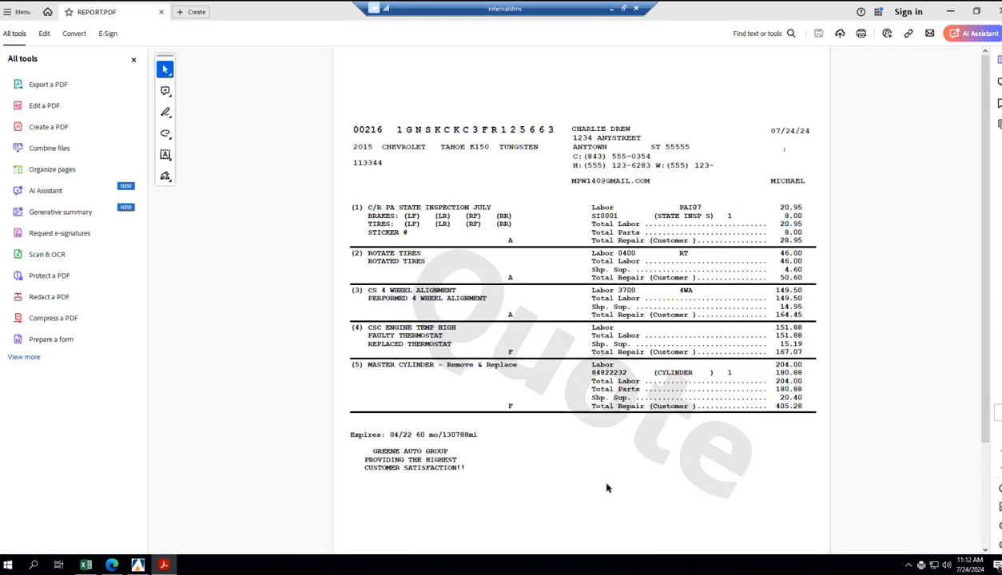
pyautogui.click(133, 60)
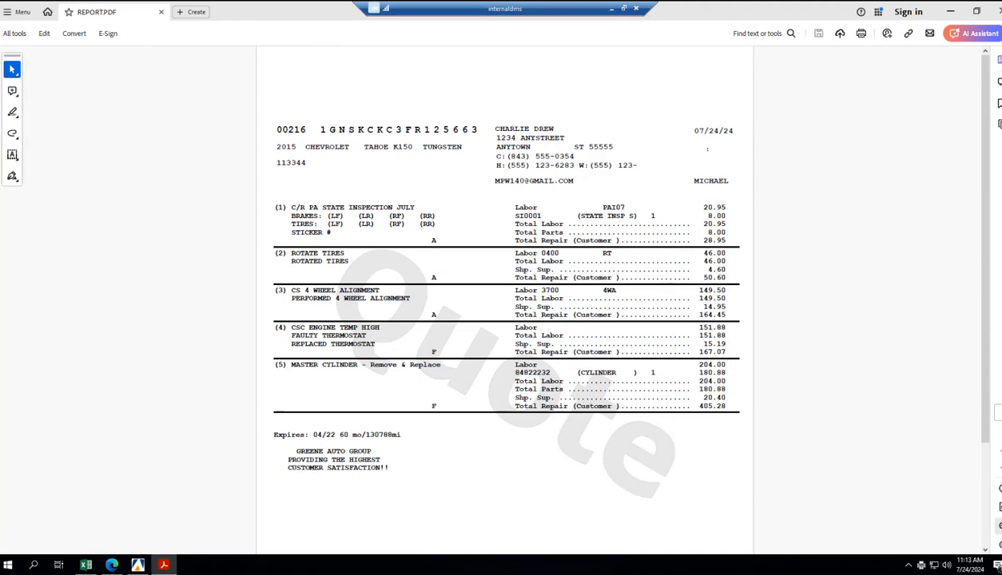
pyautogui.click(998, 526)
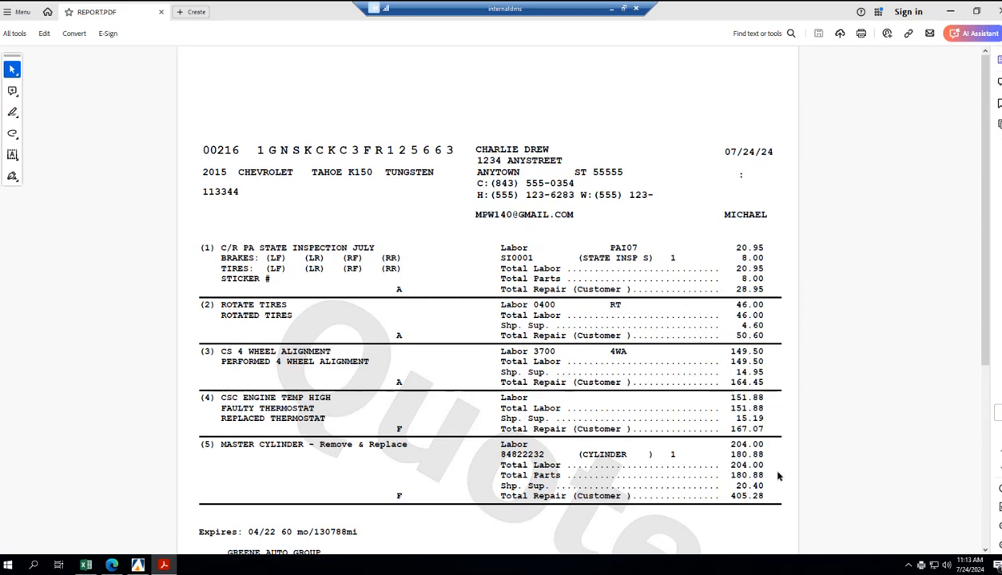
pyautogui.scroll(-3, 778, 472)
pyautogui.scroll(-5, 778, 476)
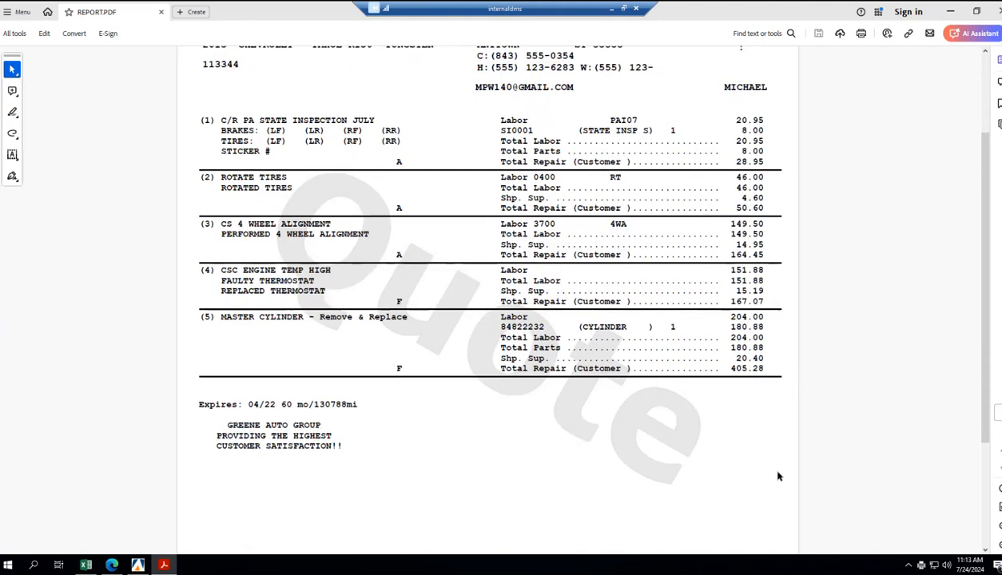
pyautogui.scroll(-4, 778, 476)
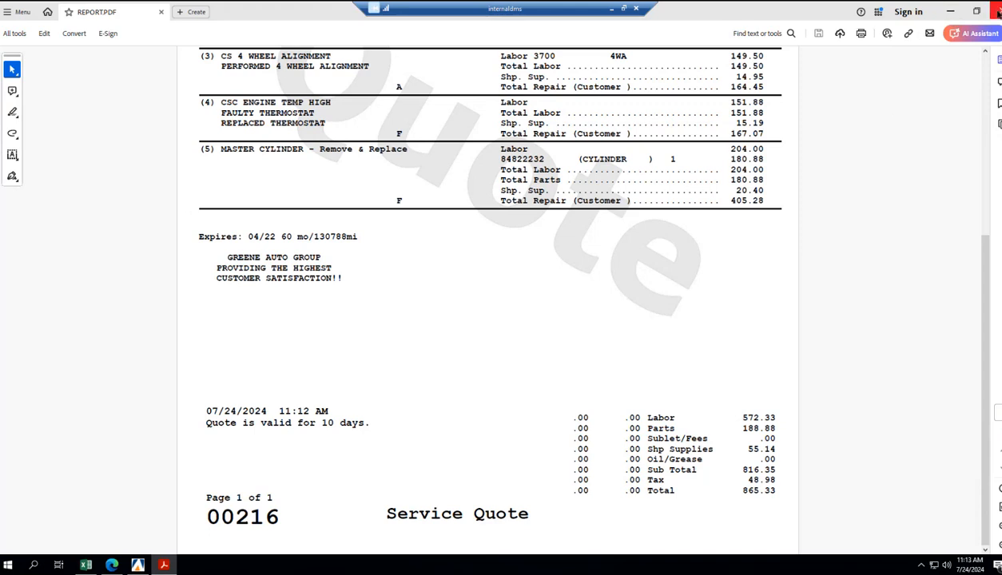
pyautogui.click(998, 13)
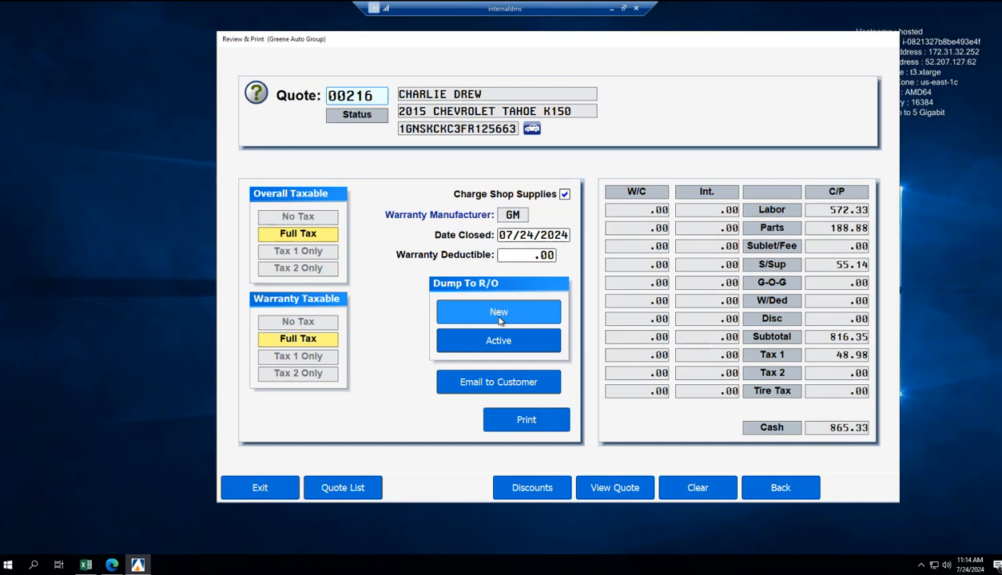
# - Exit the quote to the Service Quoting menu and reopen the Chevrolet quote for review from the open quotes list
pyautogui.click(290, 487)
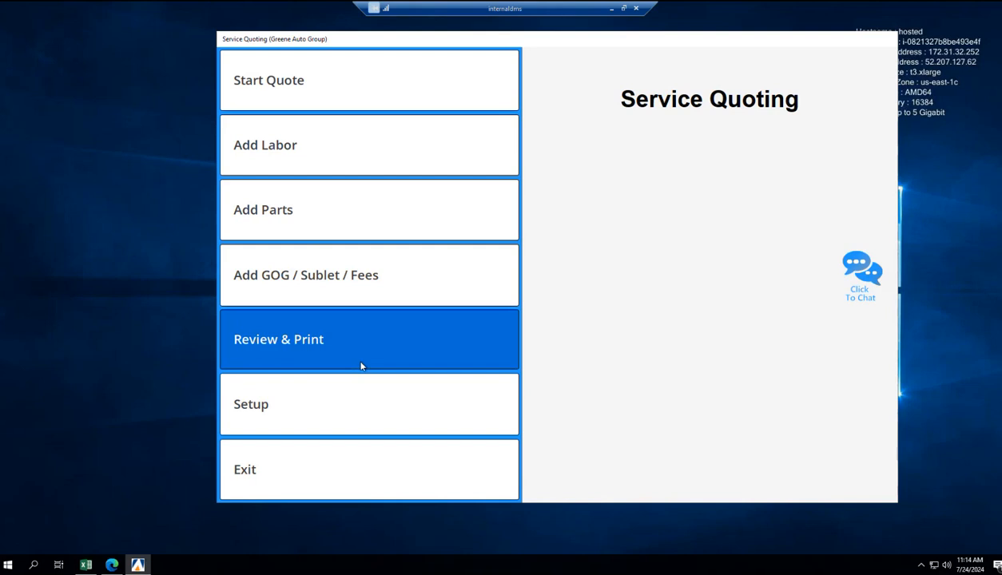
pyautogui.click(336, 358)
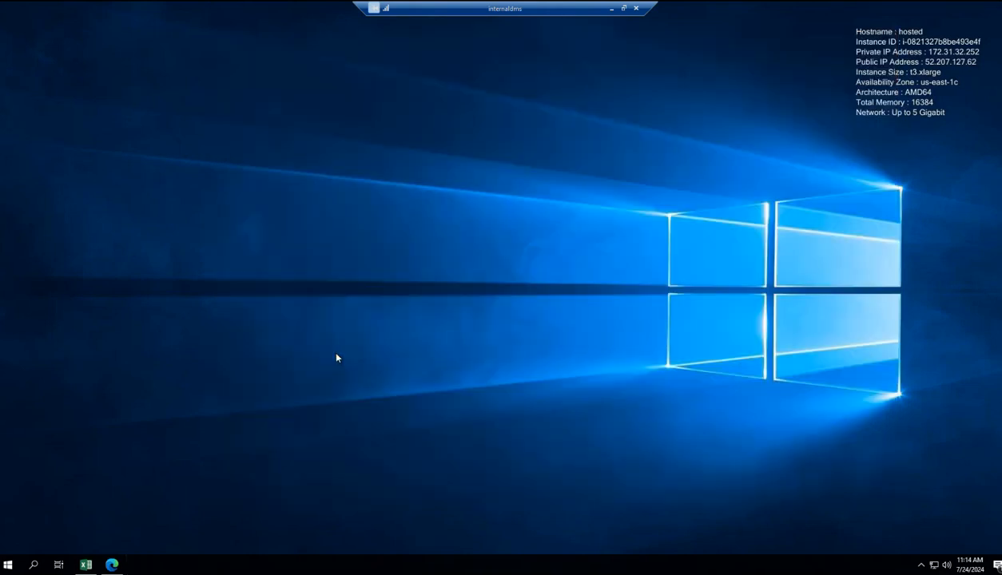
pyautogui.click(339, 490)
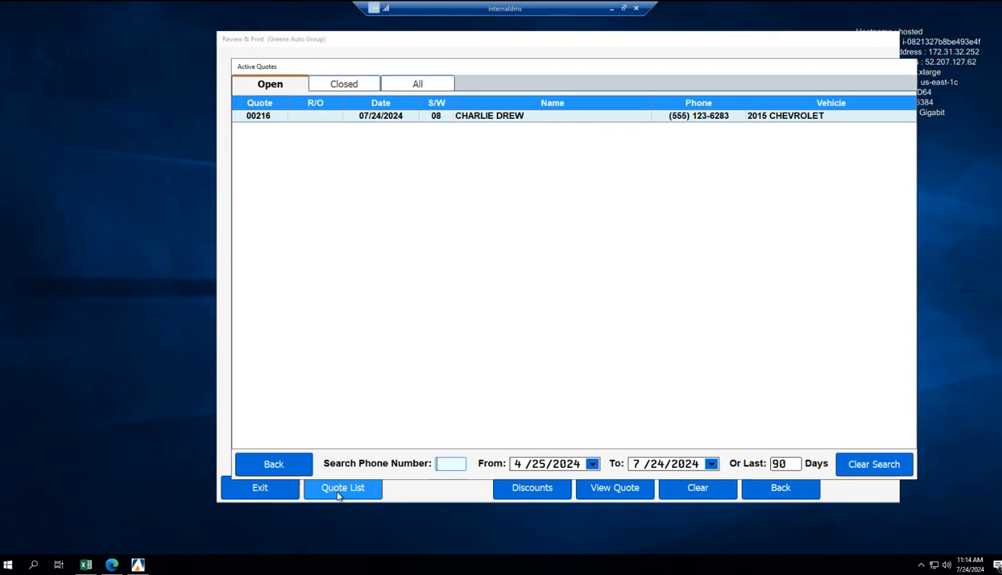
pyautogui.doubleClick(406, 123)
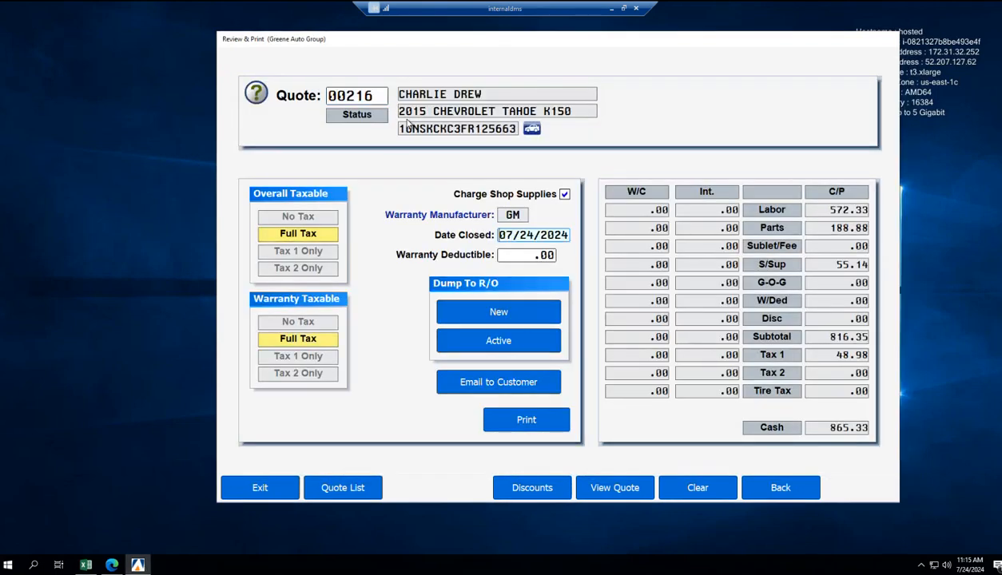
# - Dump the quote to a new repair order and close the customer memo on that order
pyautogui.click(506, 313)
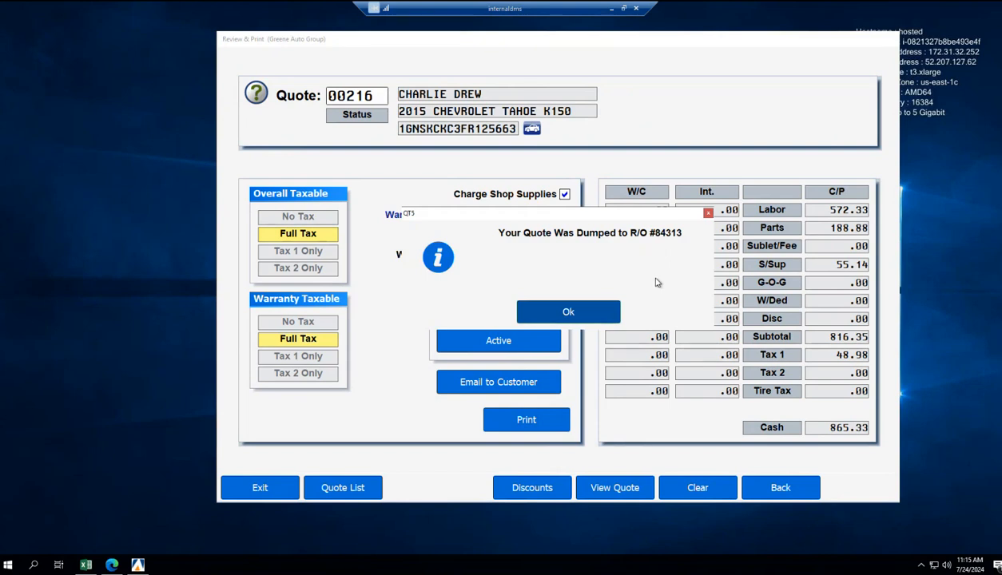
pyautogui.click(577, 313)
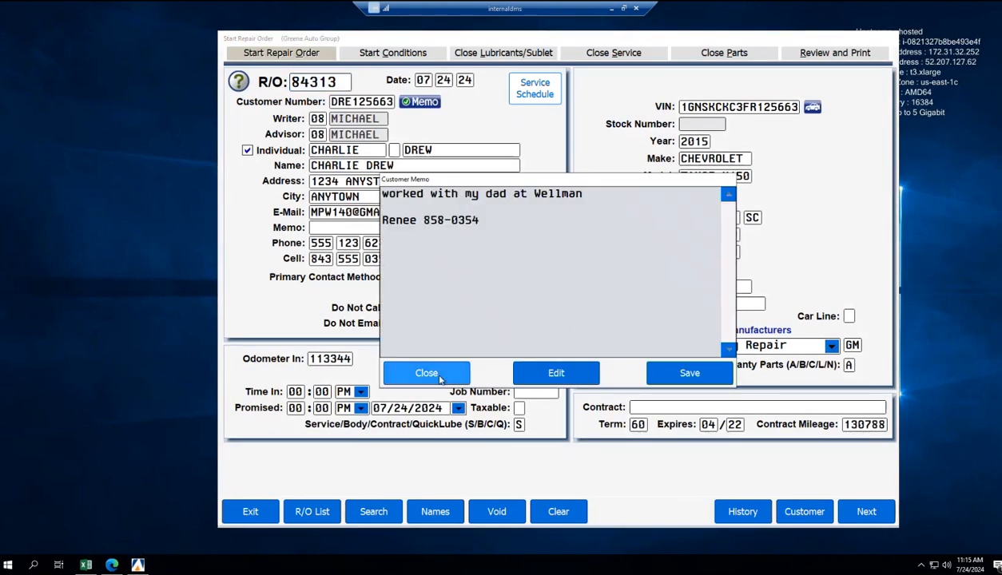
pyautogui.click(439, 380)
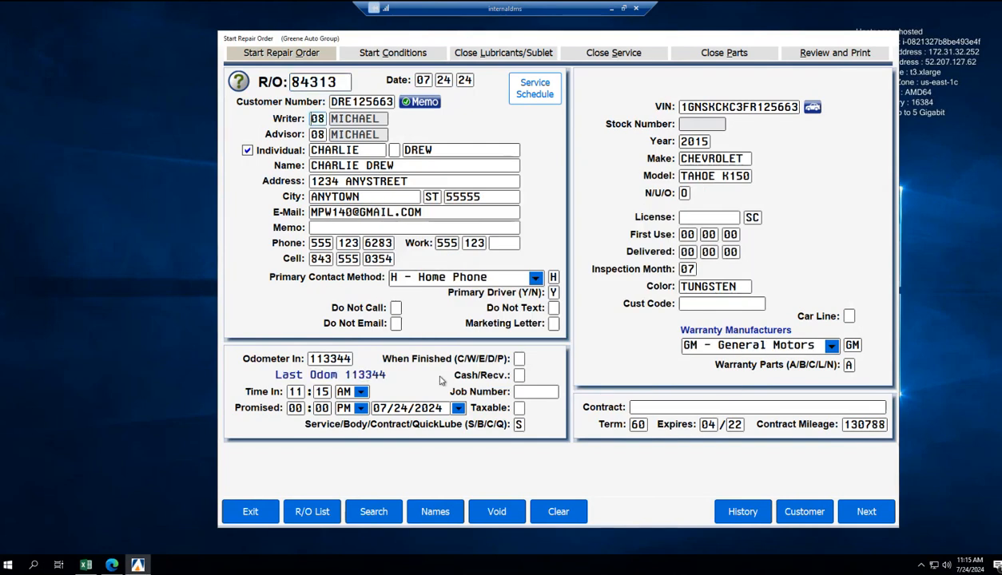
# - Check the transferred repairs in the repair order's conditions and exit to the main Service menu
pyautogui.click(854, 512)
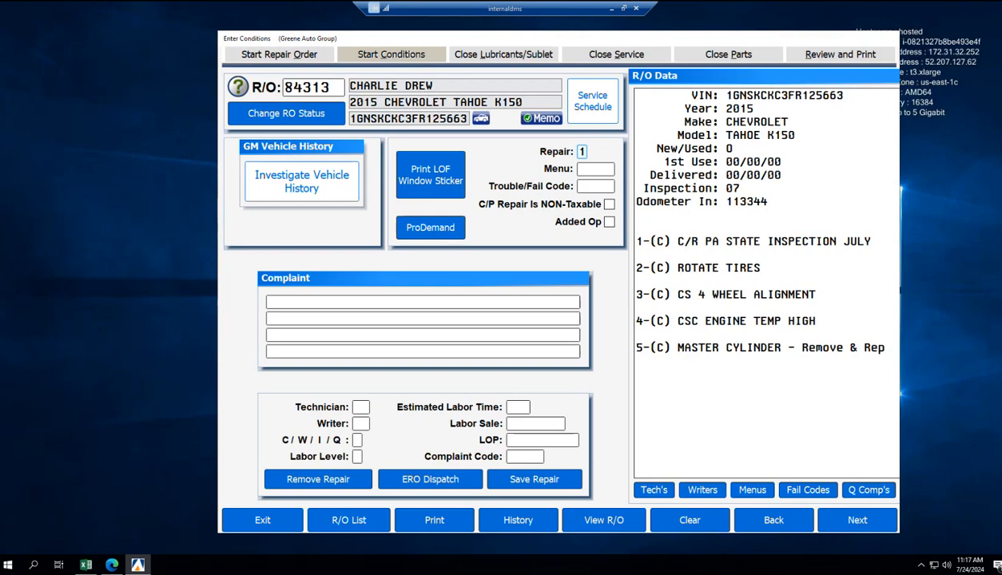
pyautogui.click(247, 521)
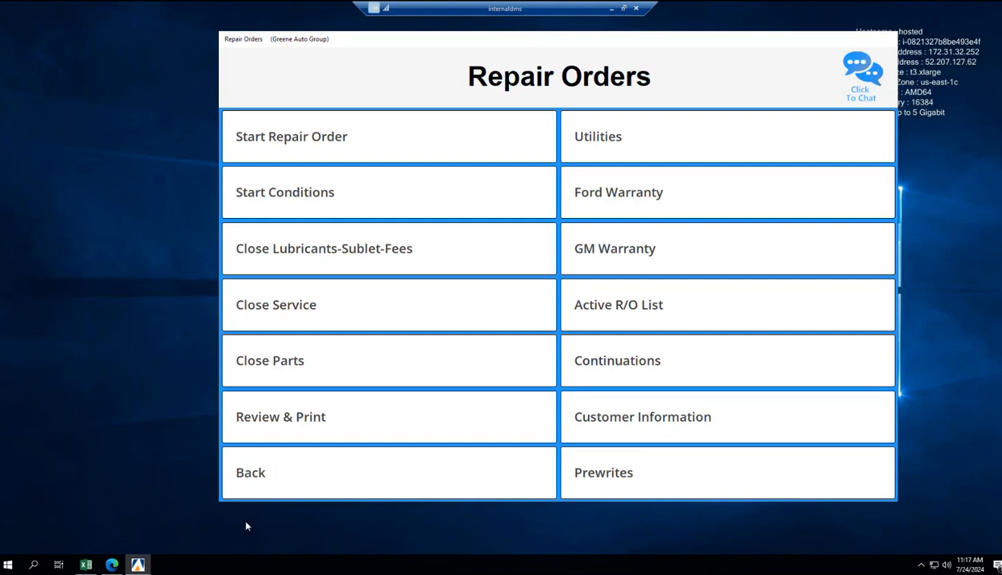
pyautogui.click(253, 485)
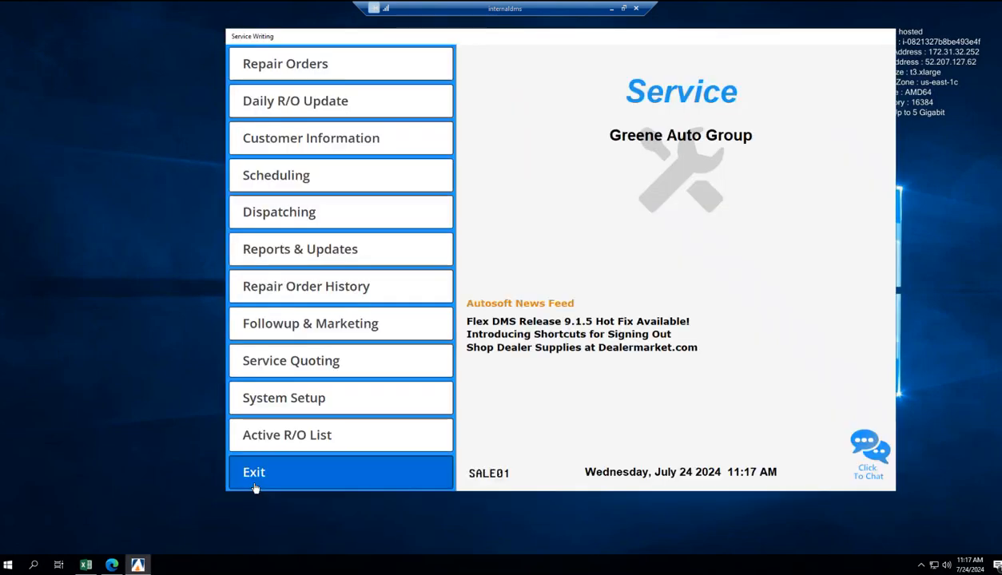
pyautogui.click(258, 369)
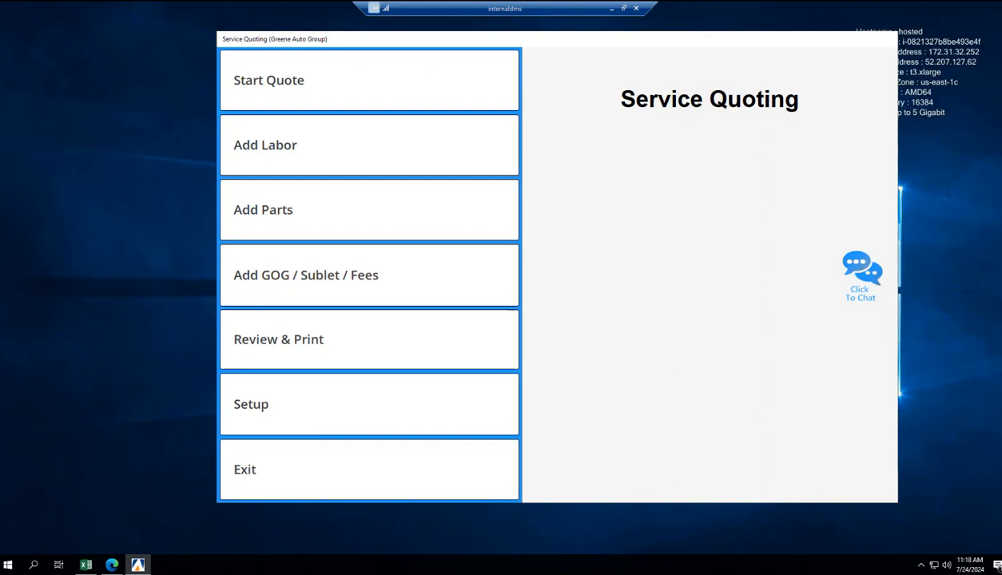
pyautogui.click(334, 488)
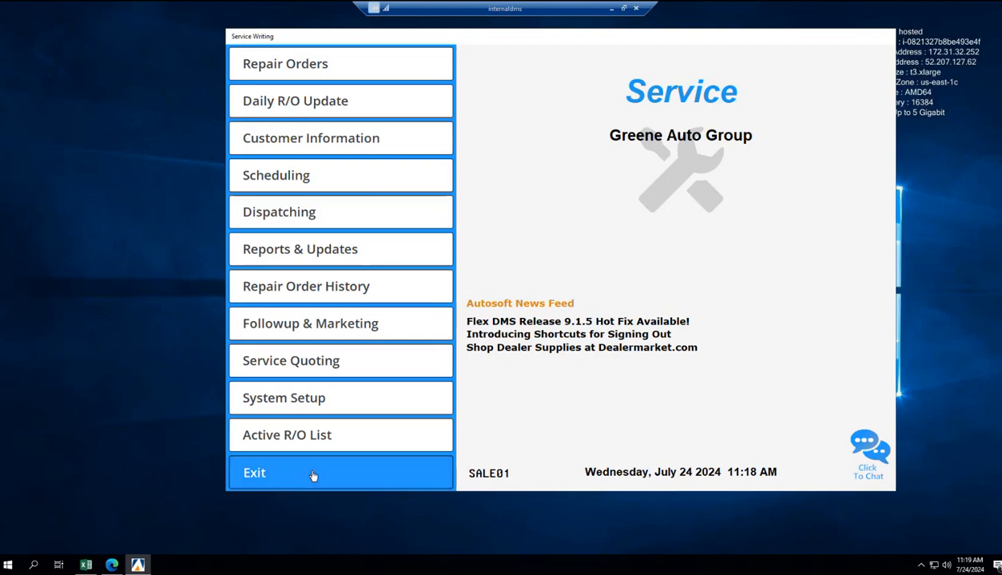
# - Leave Service for the Parts module and open the 2015 Chevrolet Tahoe's repair order from the active list in Line Parts
pyautogui.click(313, 476)
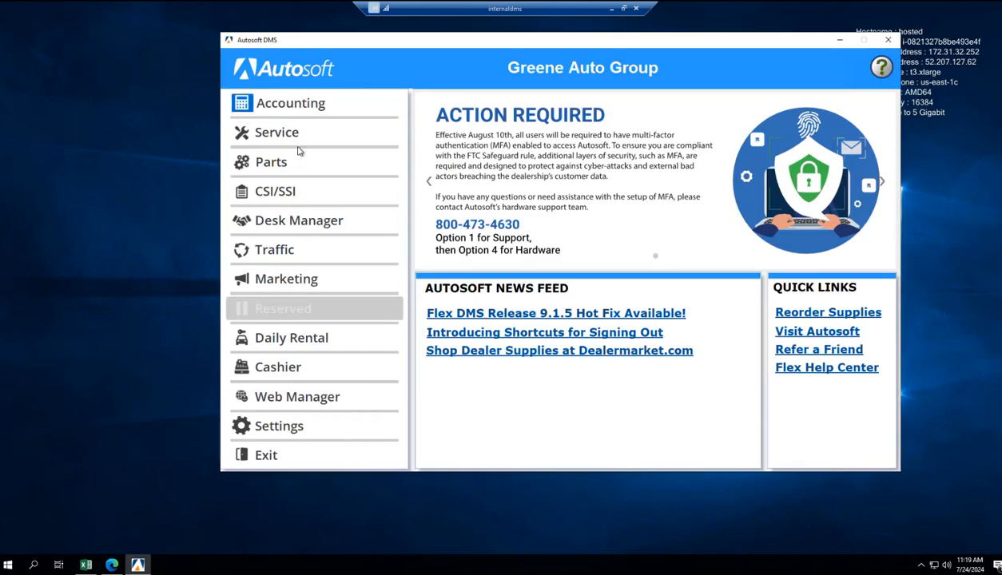
pyautogui.click(298, 168)
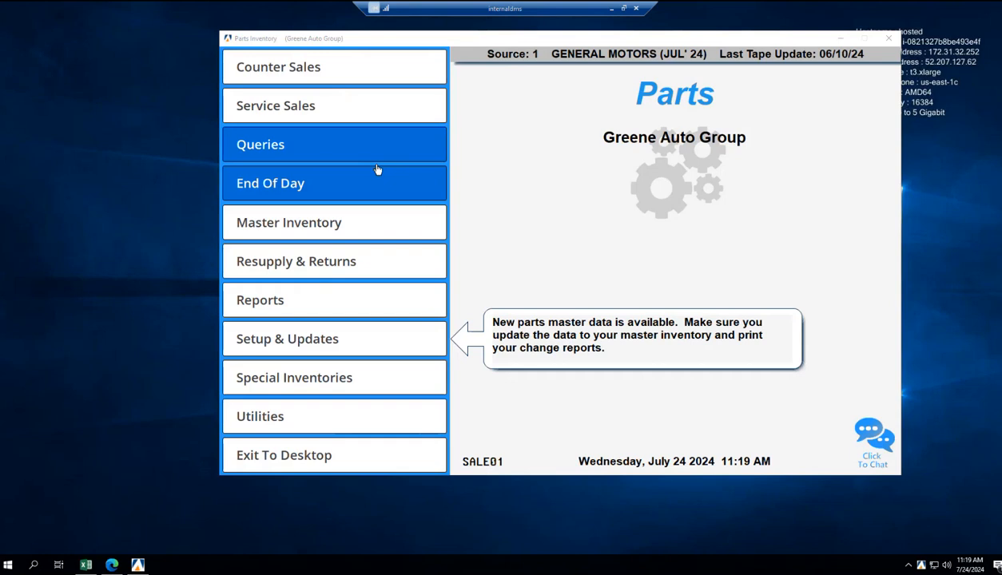
pyautogui.click(353, 107)
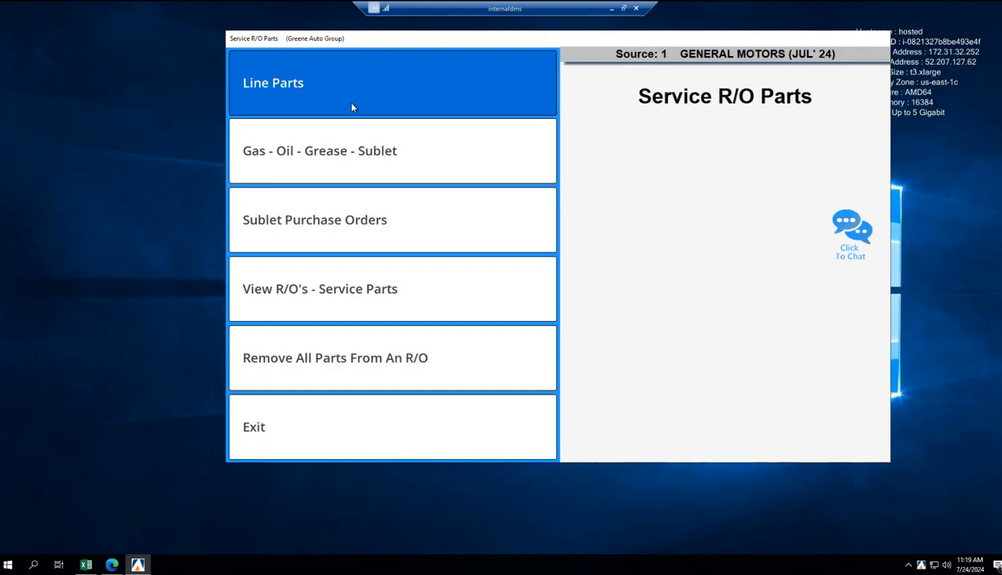
pyautogui.click(352, 107)
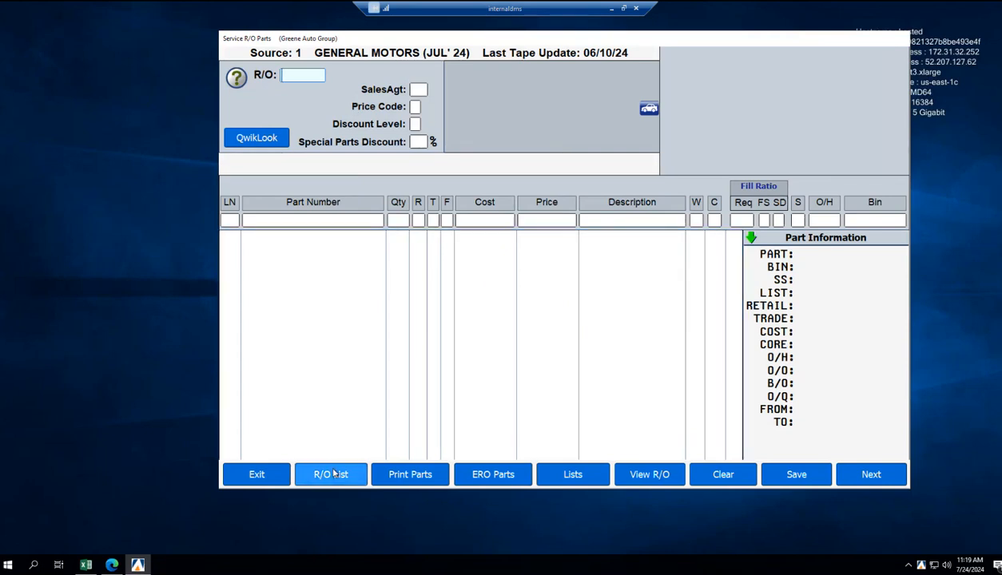
pyautogui.click(334, 474)
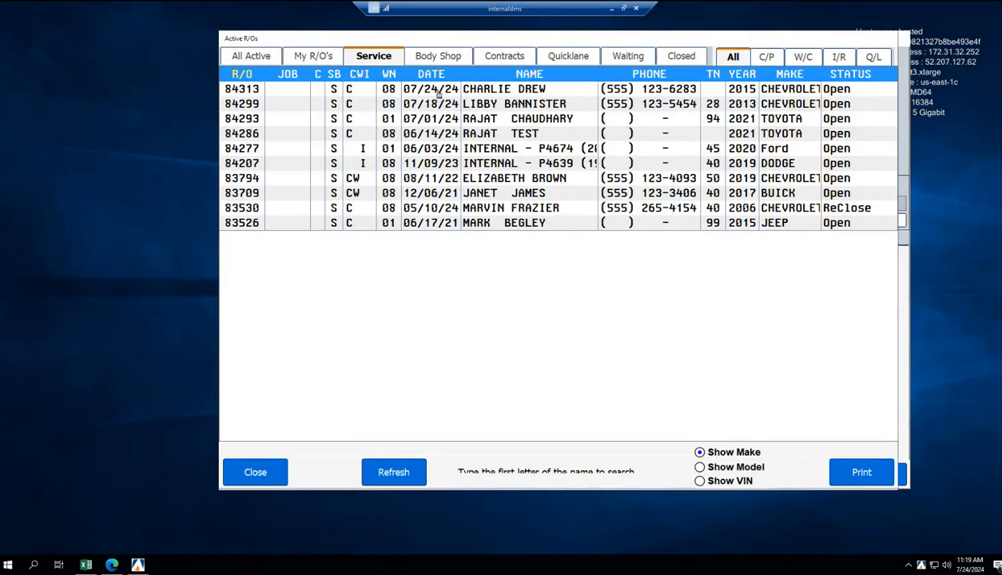
pyautogui.press('Return')
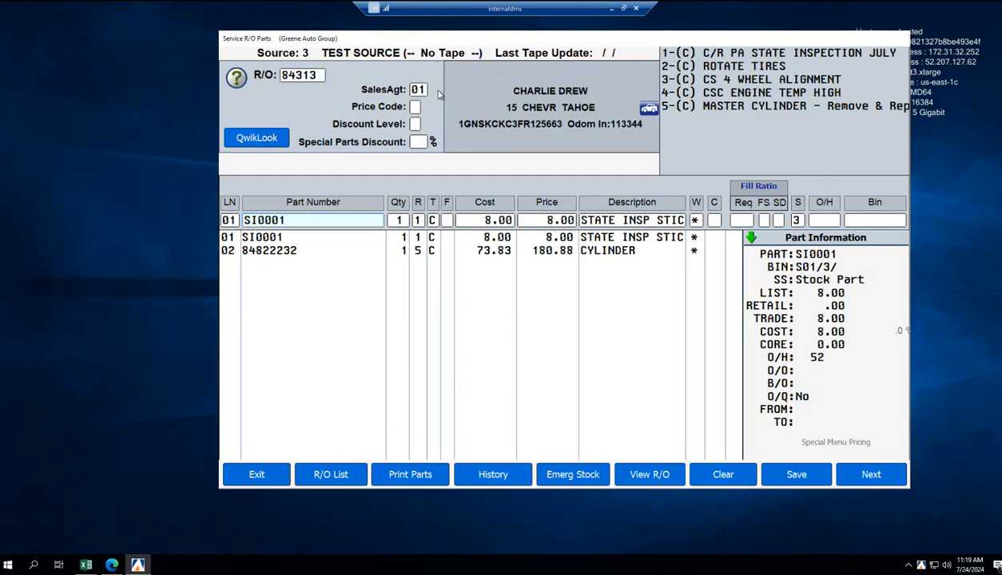
# - Confirm the repair order's part lines SI0001 and 84822232 so they are processed from inventory, and save the order on exit
pyautogui.press('Return')
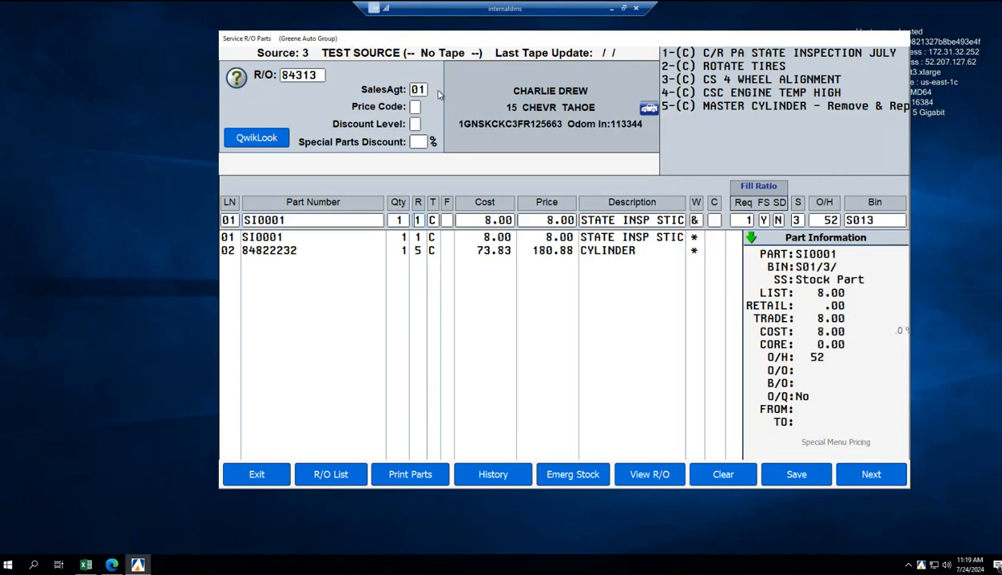
pyautogui.press('Return')
pyautogui.press('Return')
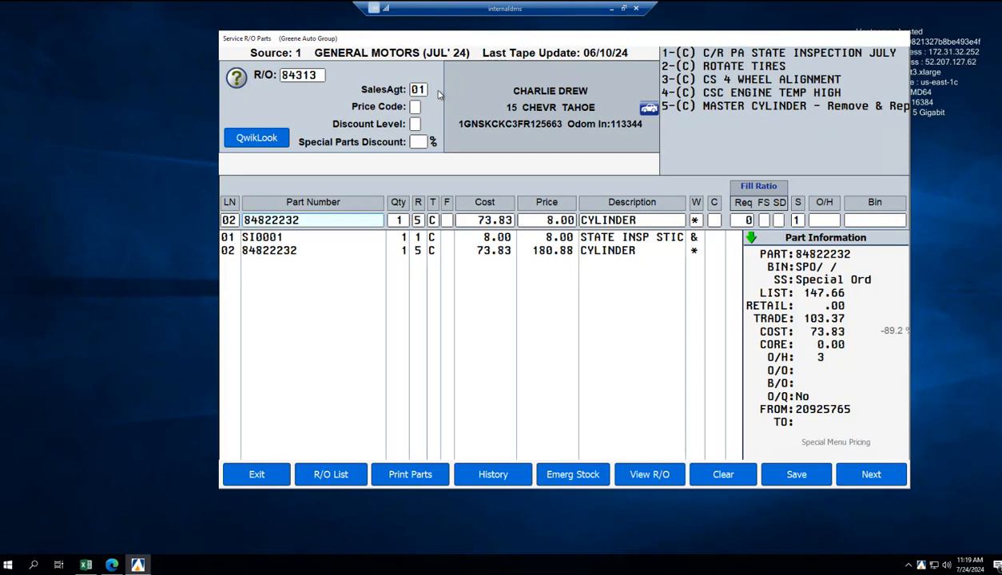
pyautogui.press('Return')
pyautogui.press('Return')
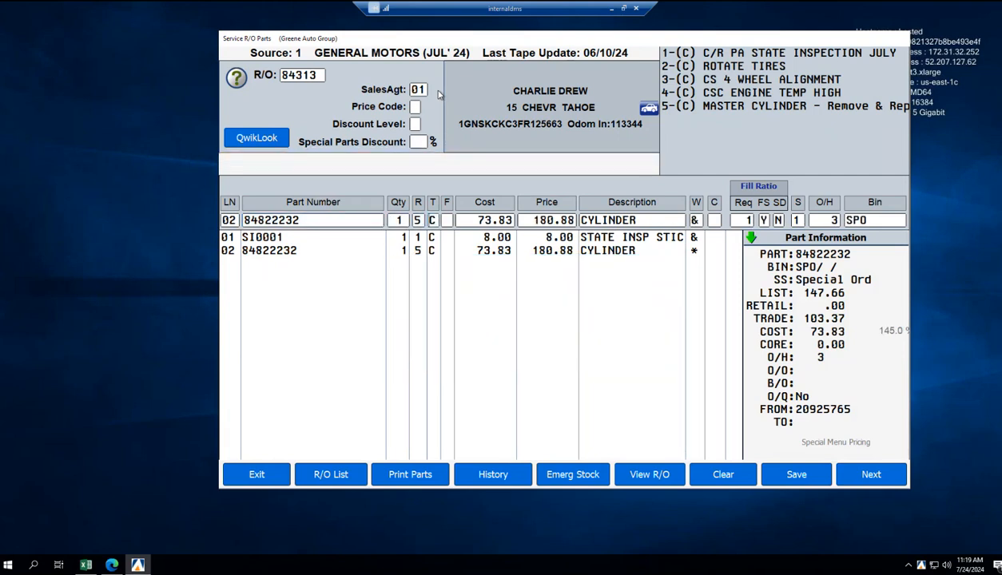
pyautogui.press('Return')
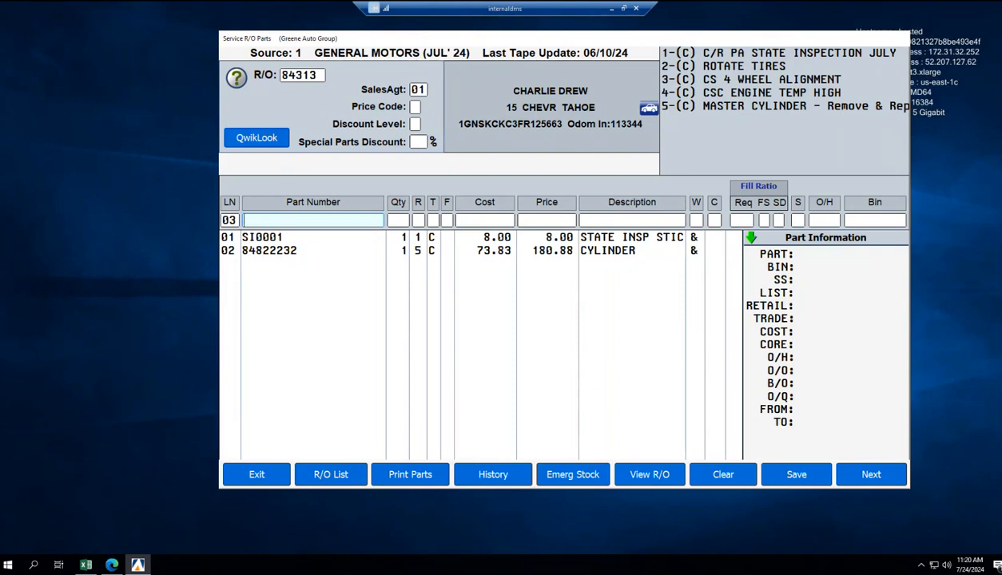
pyautogui.click(247, 481)
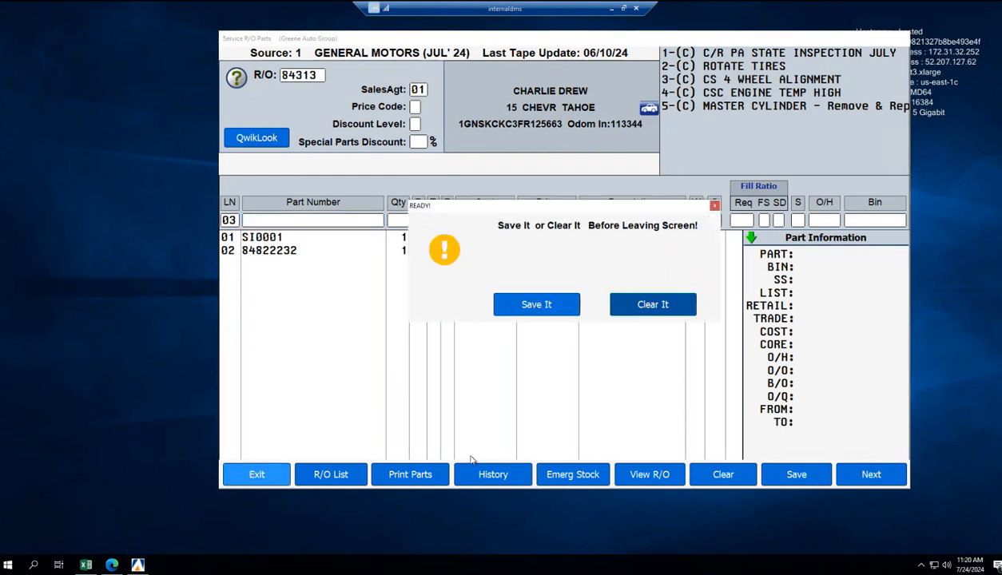
pyautogui.click(558, 308)
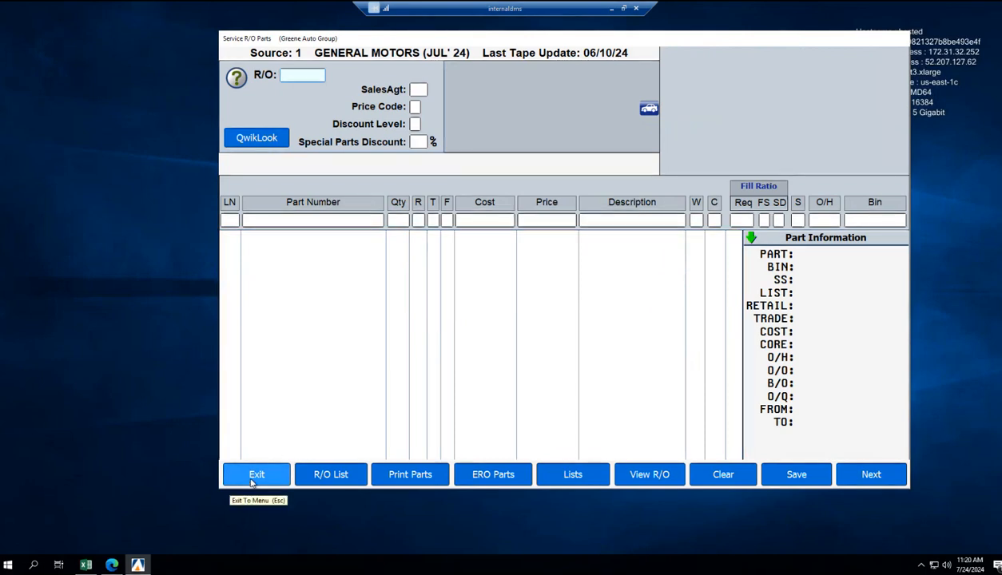
# - Exit the Parts module to the desktop and open Service Quoting in the Service module
pyautogui.click(254, 477)
pyautogui.click(314, 449)
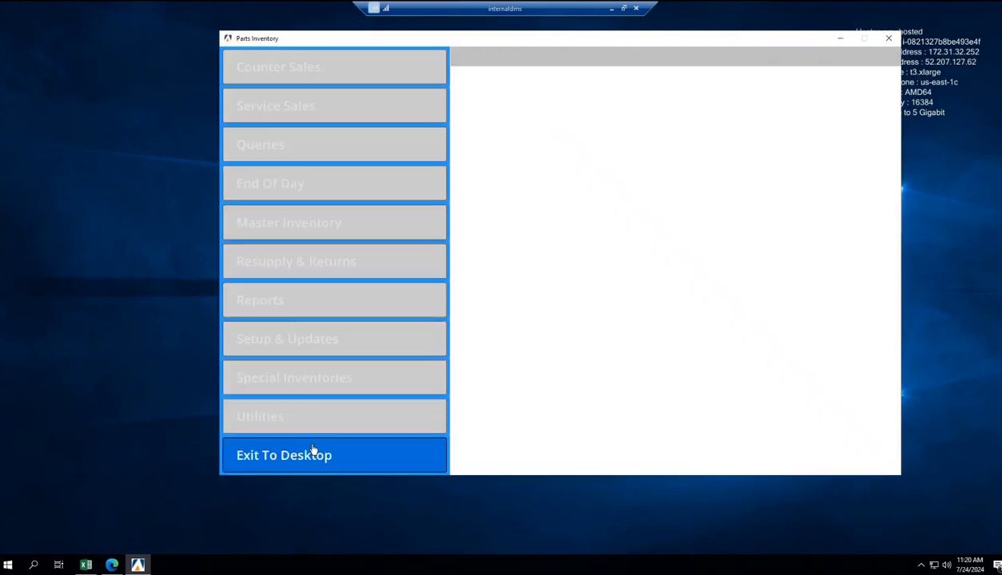
pyautogui.click(313, 455)
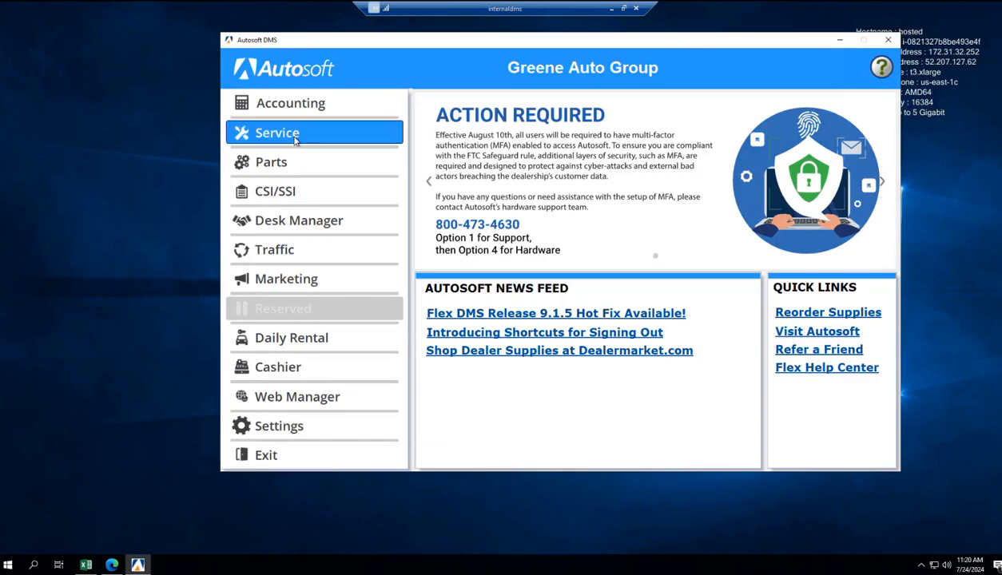
pyautogui.click(292, 131)
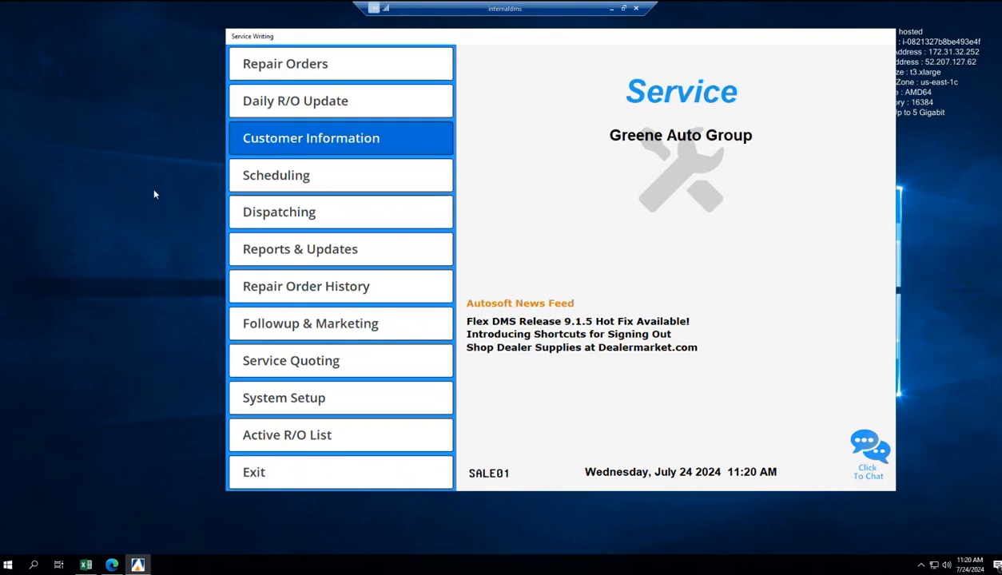
pyautogui.click(279, 355)
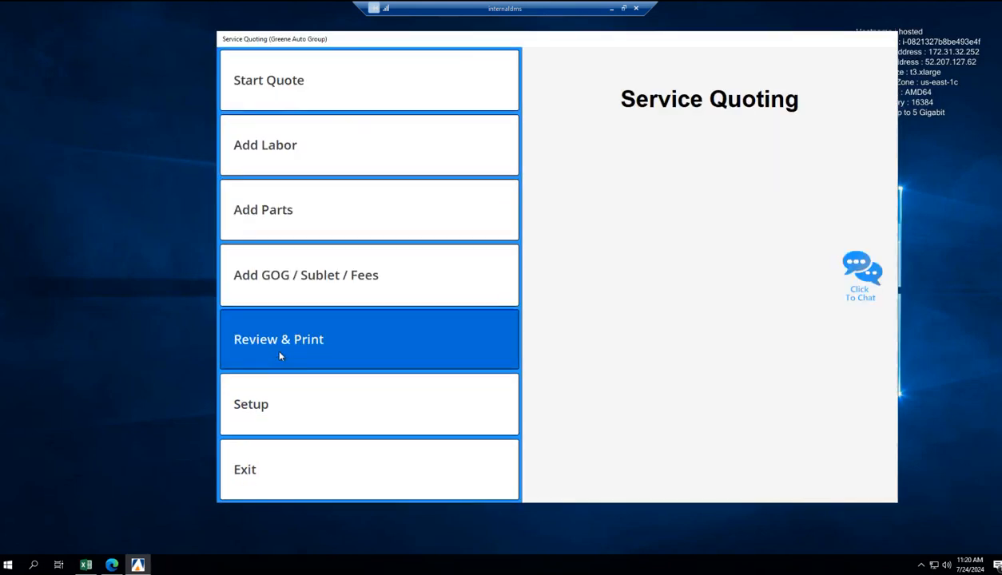
# - Start a new service quote for the 2020 Jeep Gladiator by finding its owner in the customer search, and continue to Add Labor
pyautogui.click(281, 86)
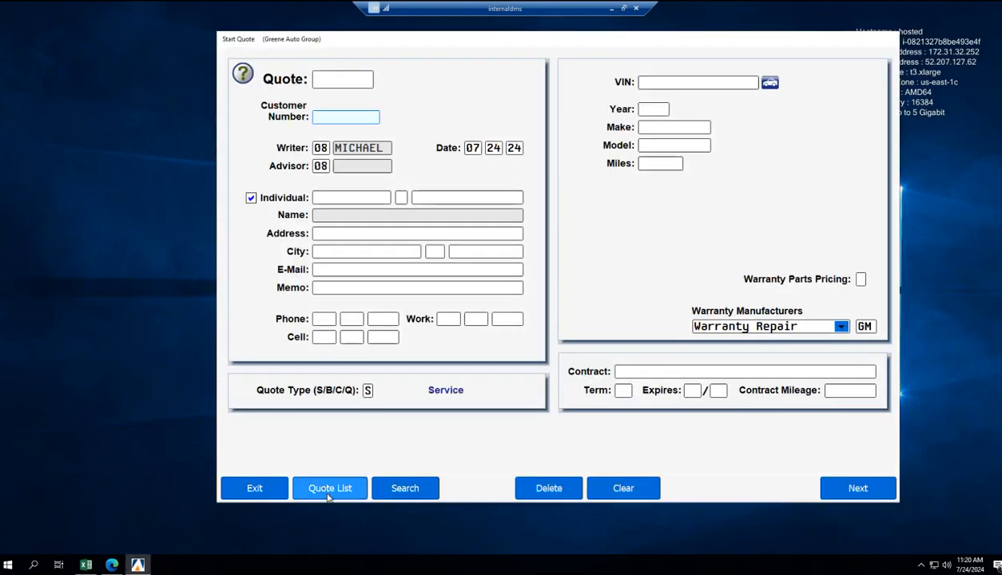
pyautogui.click(327, 494)
pyautogui.click(270, 470)
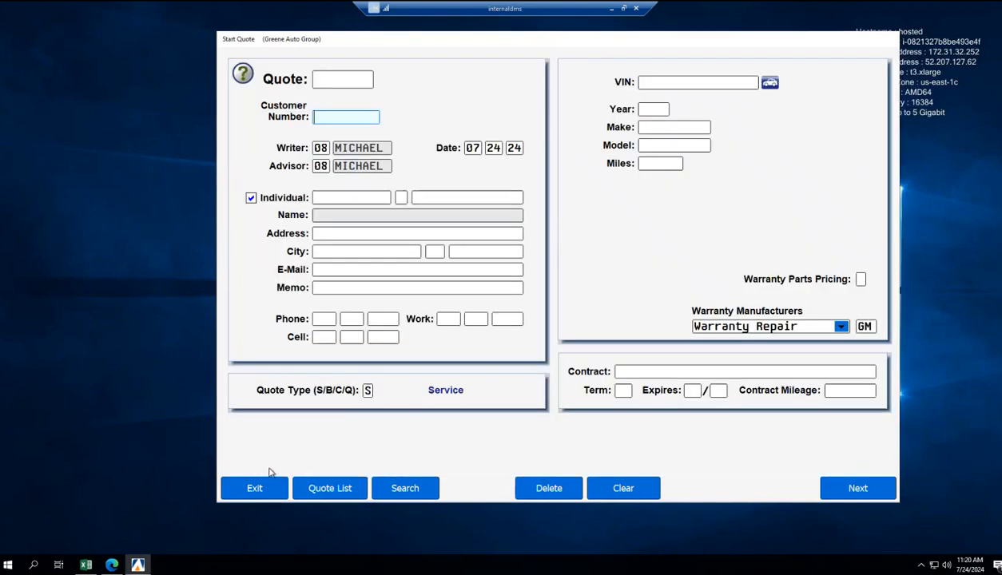
pyautogui.click(403, 488)
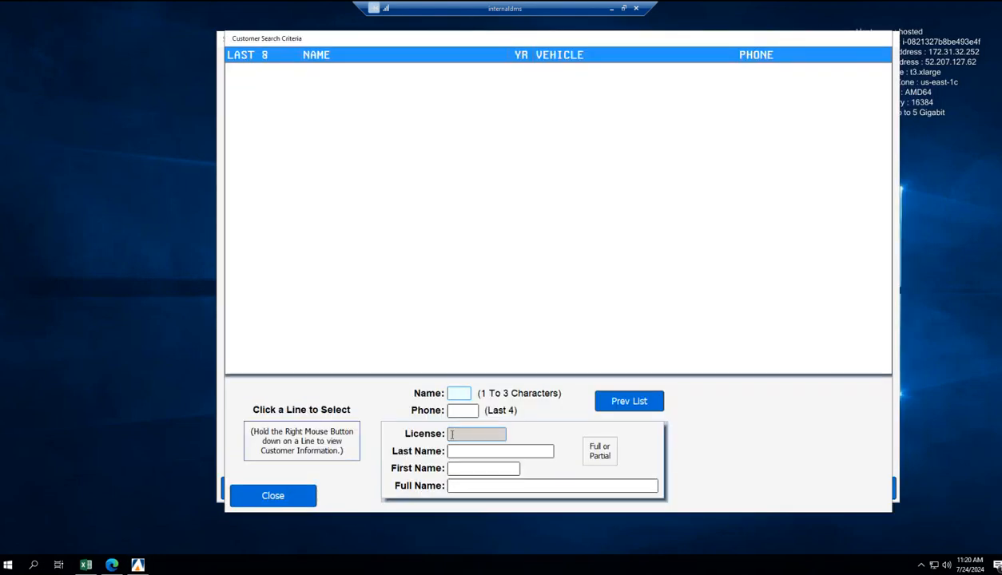
pyautogui.write('WHI')
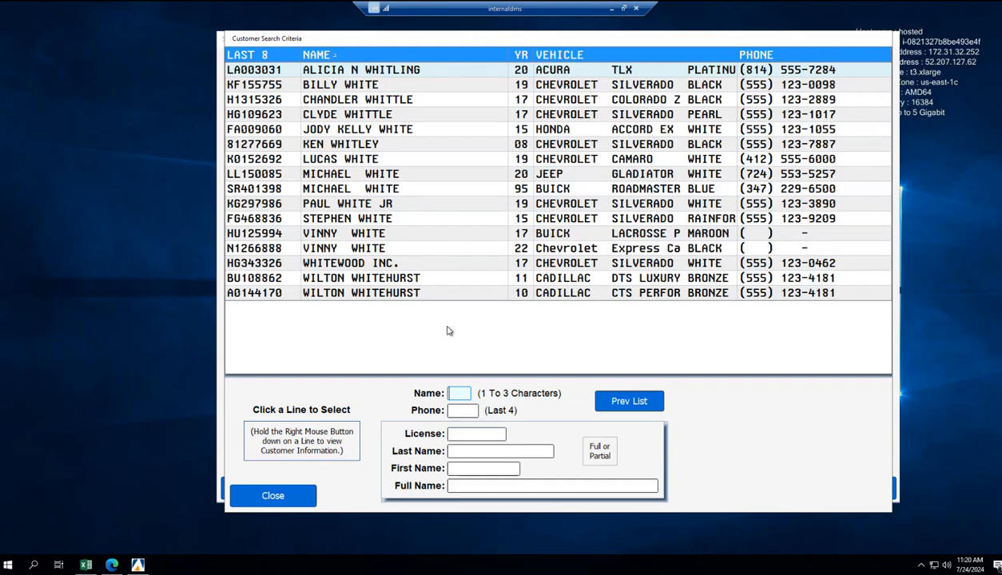
pyautogui.click(416, 175)
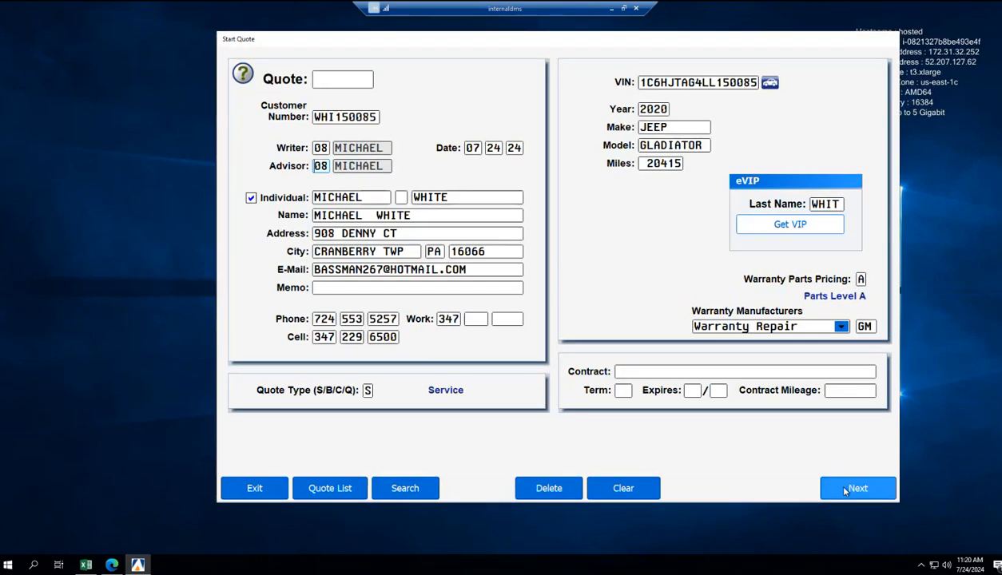
pyautogui.click(843, 490)
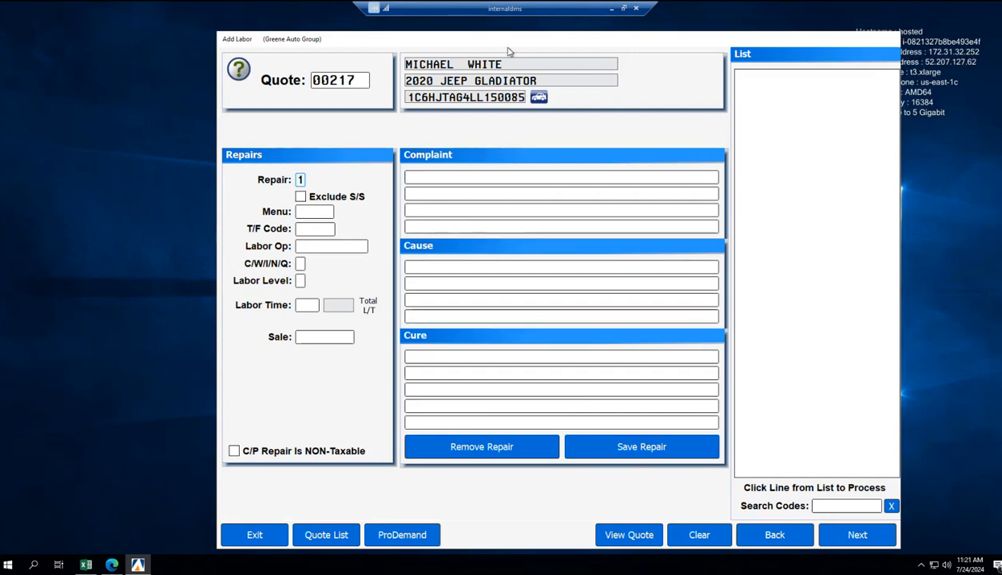
# - Advance the Jeep quote to Review & Print without adding labor, parts or fees, and choose the customer discount
pyautogui.moveTo(512, 40); pyautogui.dragTo(512, 21)
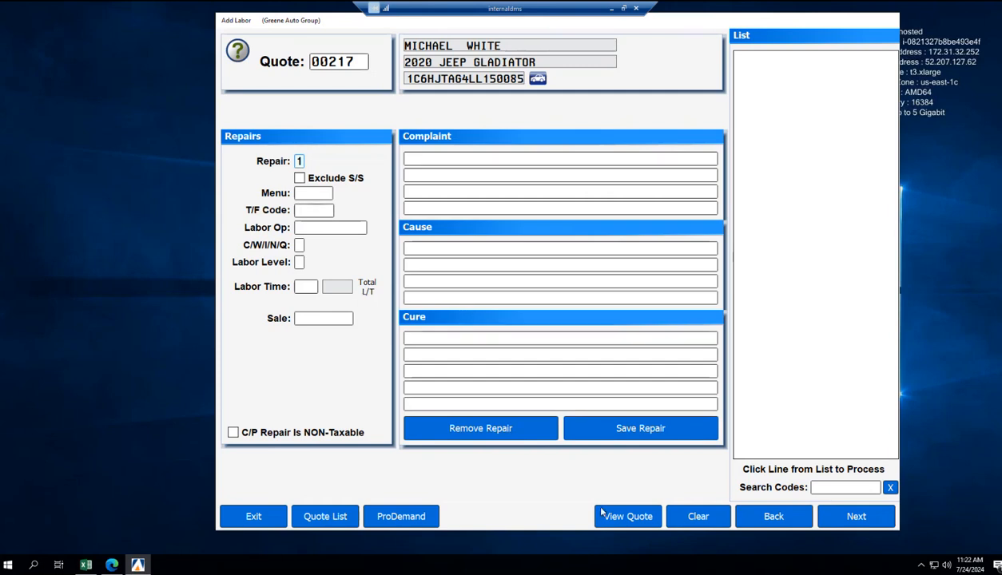
pyautogui.click(845, 517)
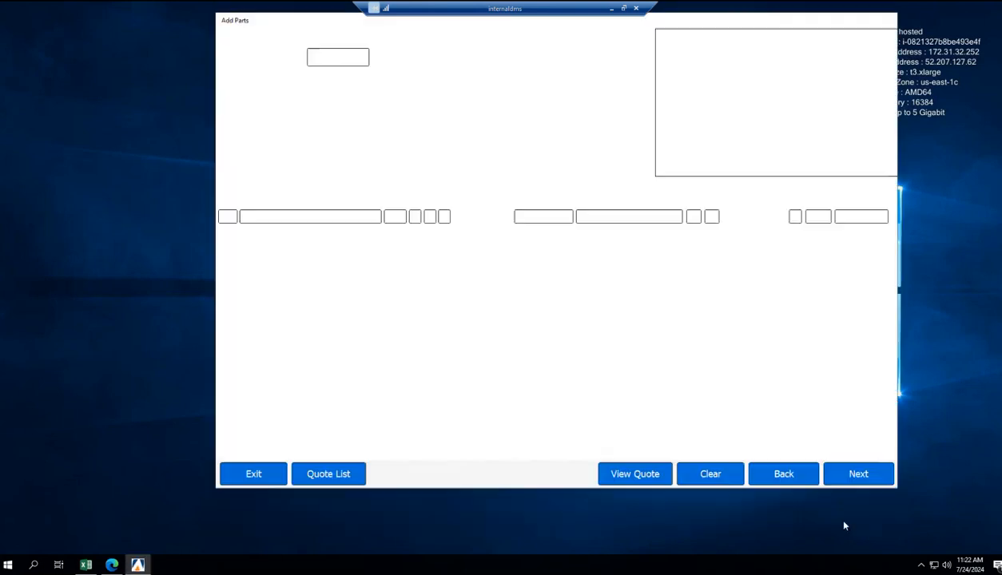
pyautogui.click(852, 476)
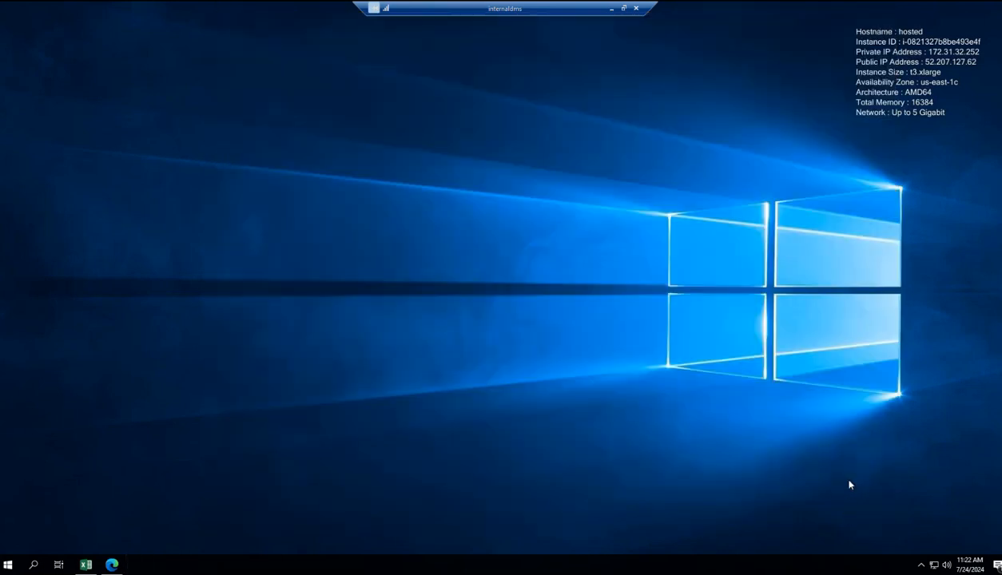
pyautogui.click(849, 483)
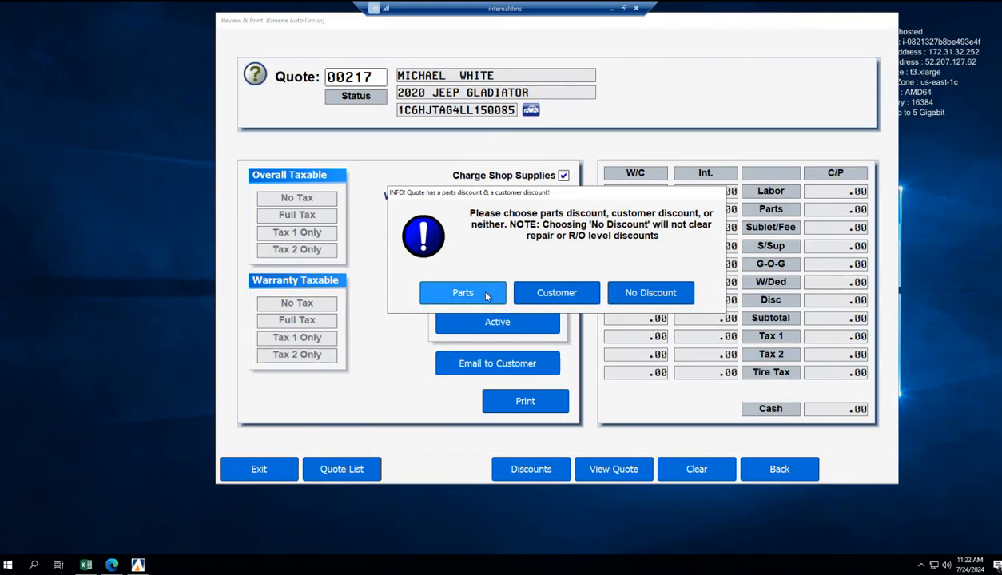
pyautogui.click(550, 289)
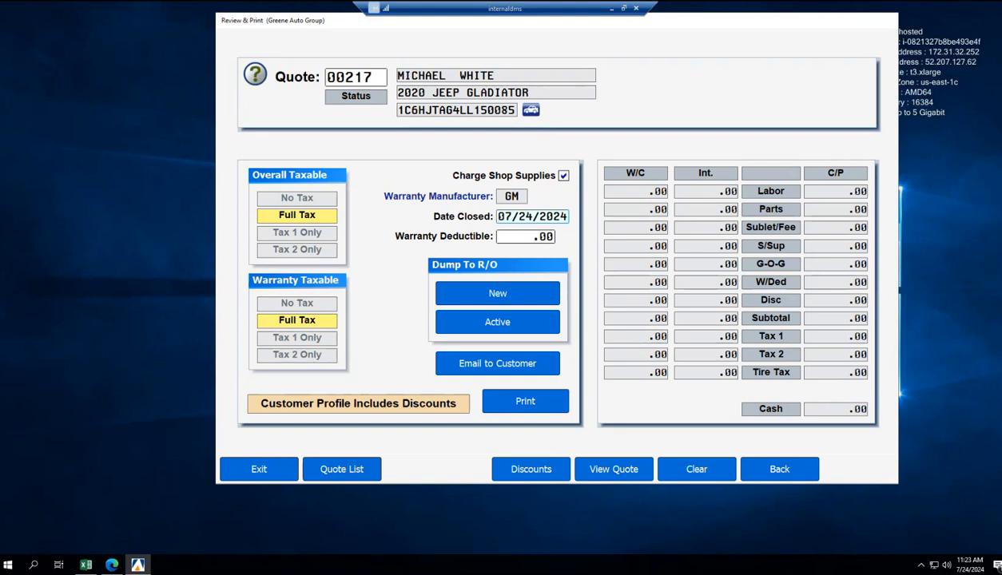
# - Revisit the quote's Add GOG/Sublet/Fees and Add Parts pages and return to Review & Print
pyautogui.click(766, 471)
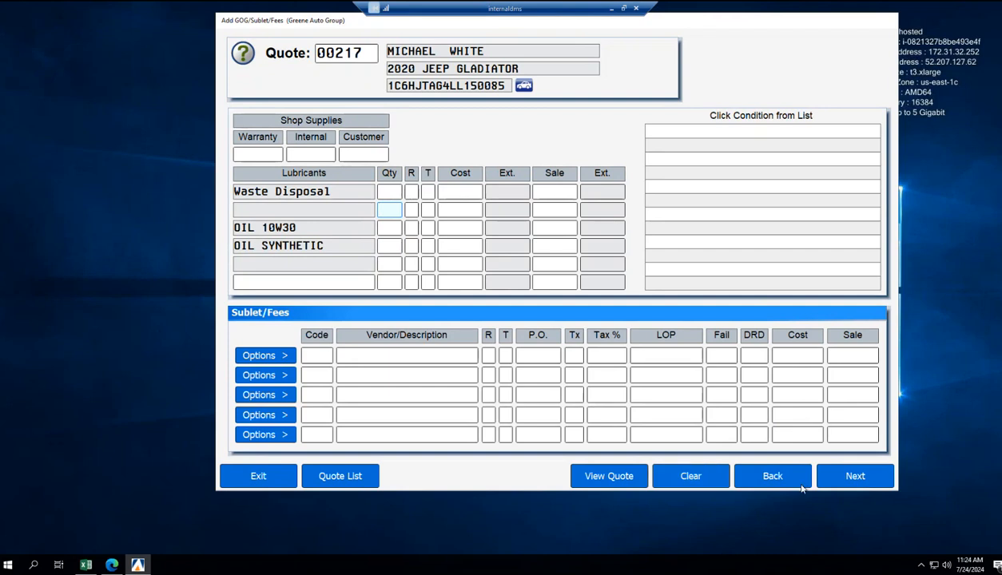
pyautogui.click(773, 473)
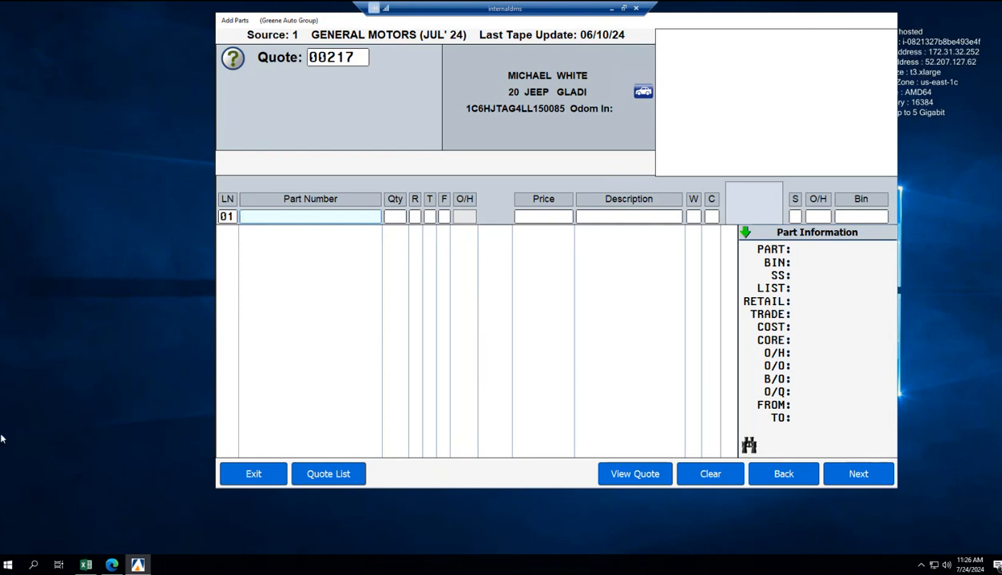
pyautogui.click(858, 474)
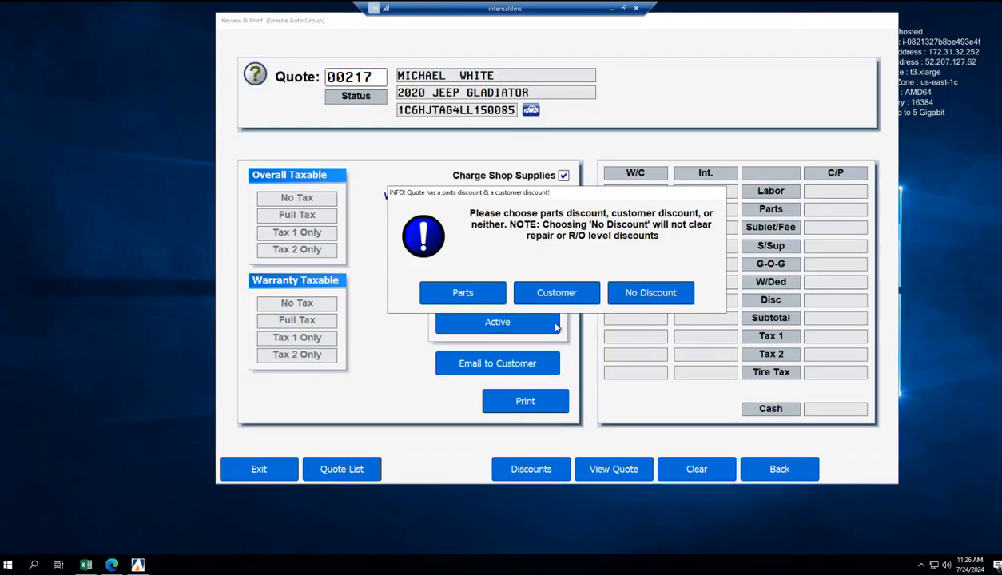
# - Choose the customer discount again for the Jeep quote and exit Service Quoting to the main Service menu
pyautogui.click(543, 300)
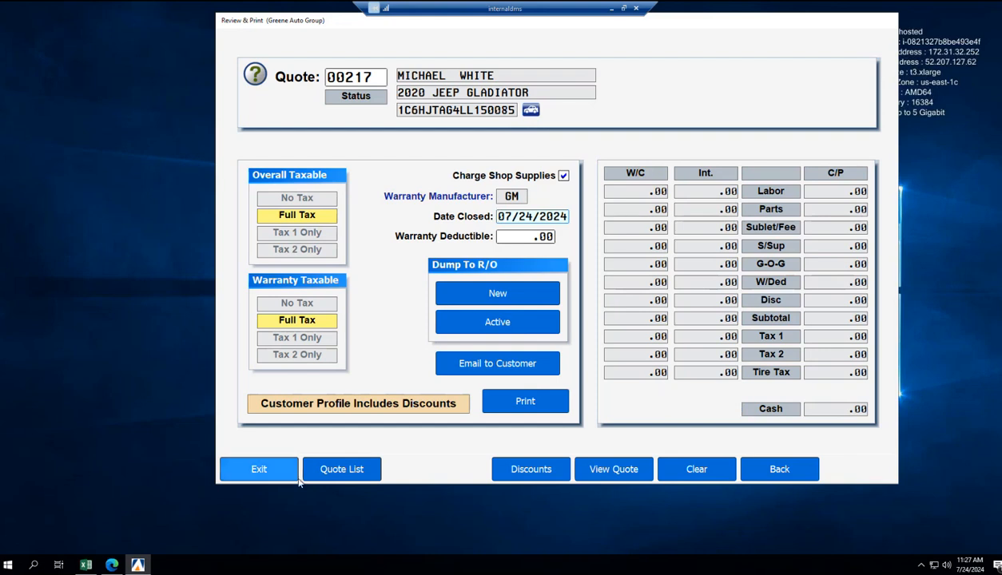
pyautogui.click(272, 463)
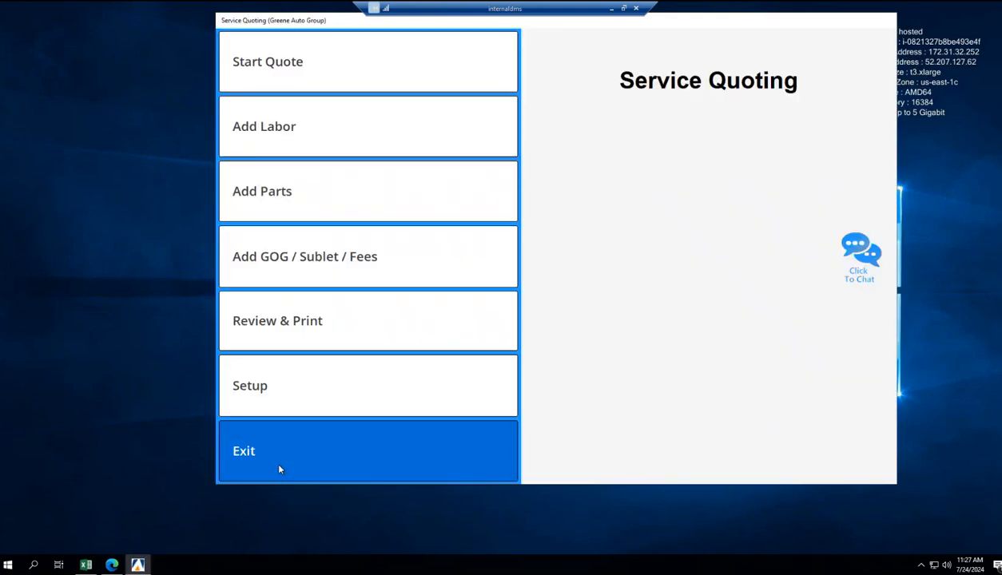
pyautogui.click(280, 469)
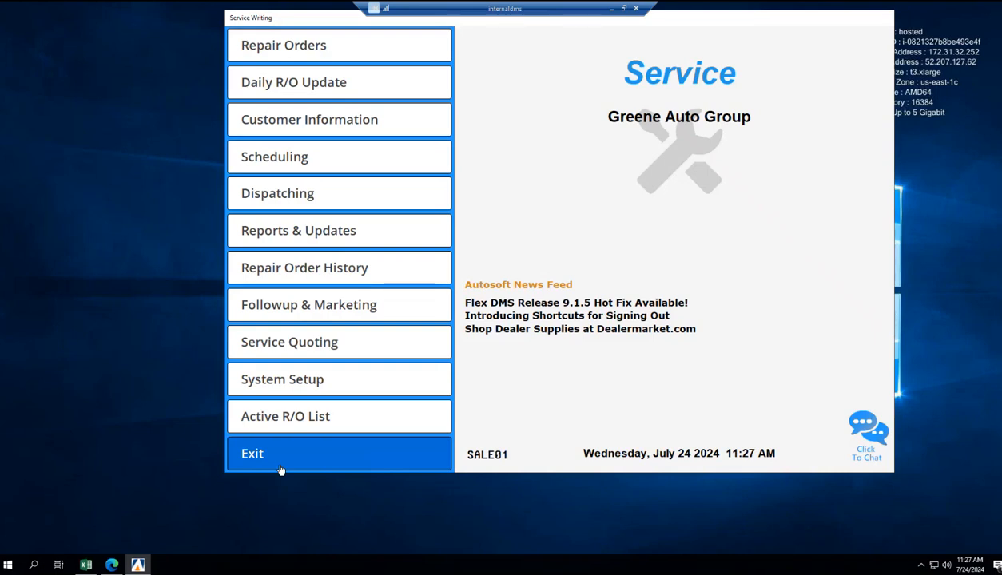
# - Exit the Service module and open Queries in the Parts module
pyautogui.click(279, 469)
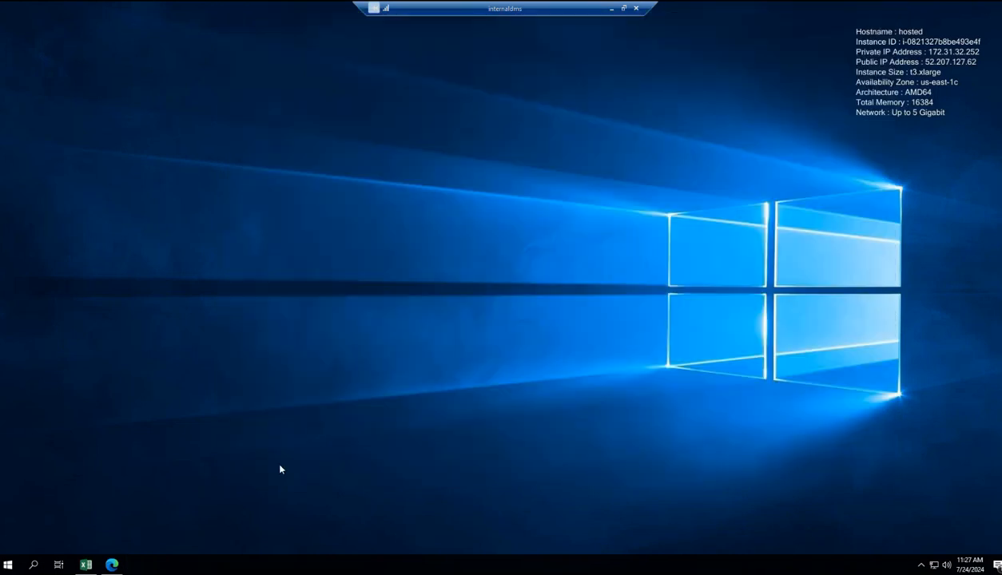
pyautogui.click(268, 144)
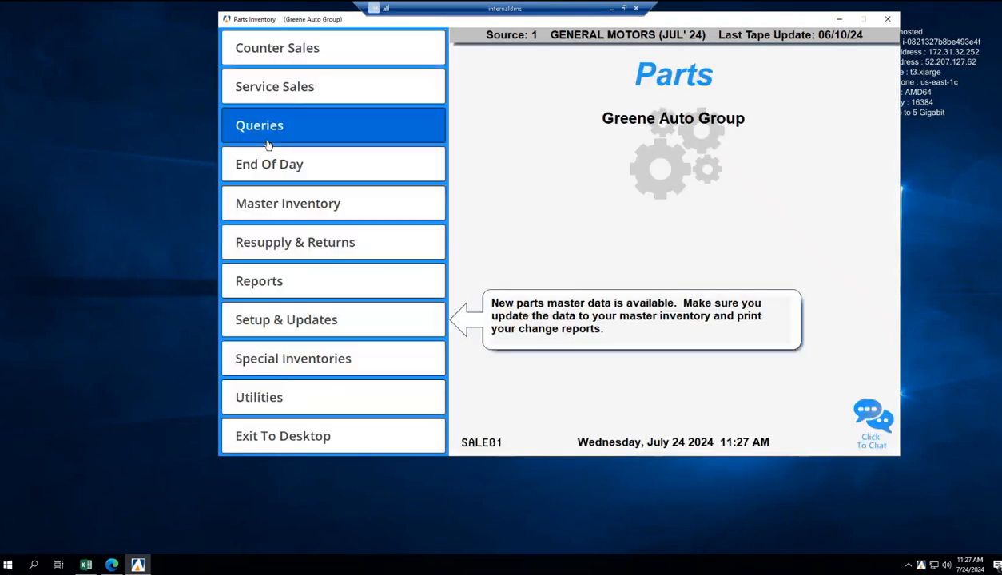
pyautogui.click(268, 142)
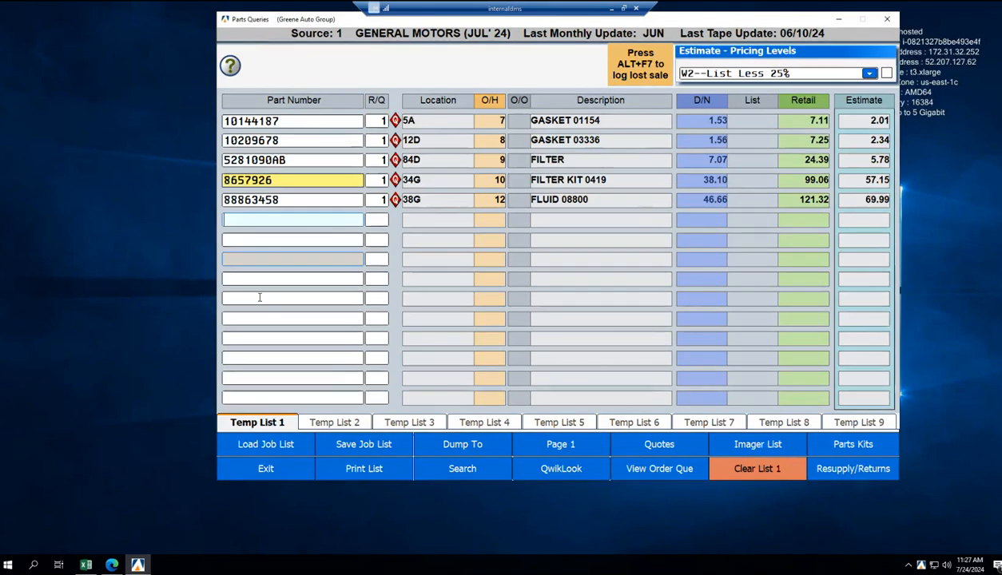
# - Dump the five parts in Temp List 1 to the open service quote for the 2020 Jeep
pyautogui.click(458, 445)
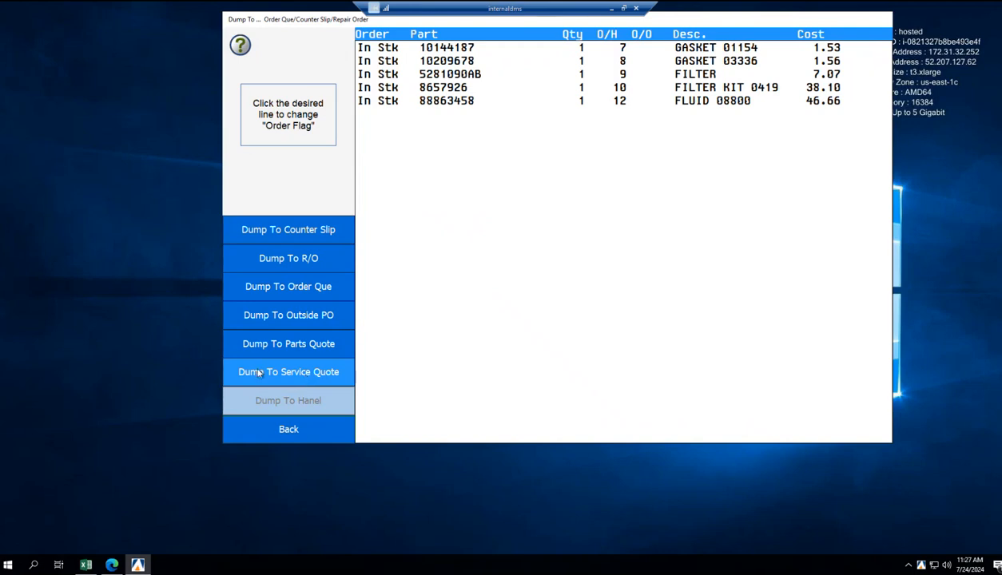
pyautogui.click(325, 374)
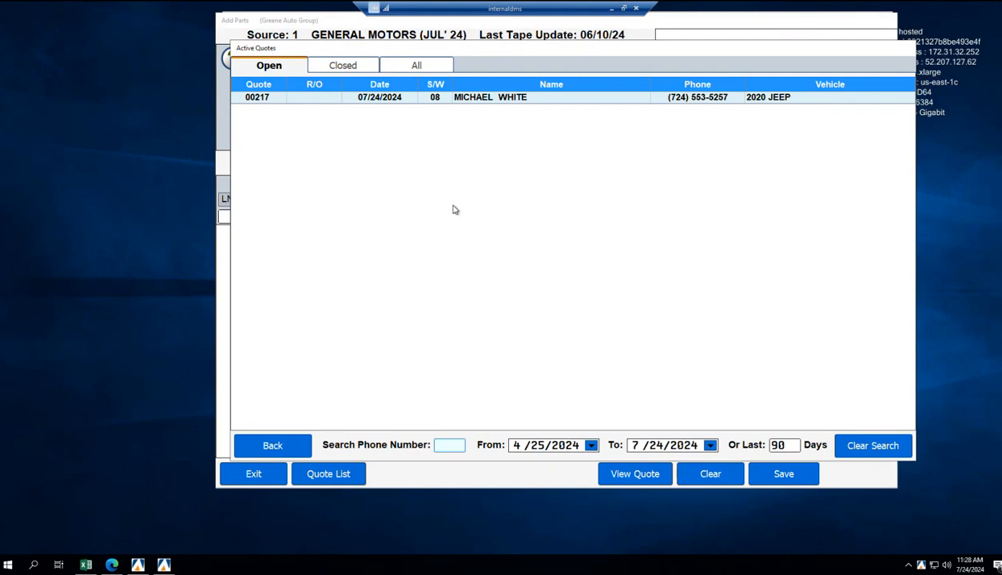
pyautogui.doubleClick(469, 97)
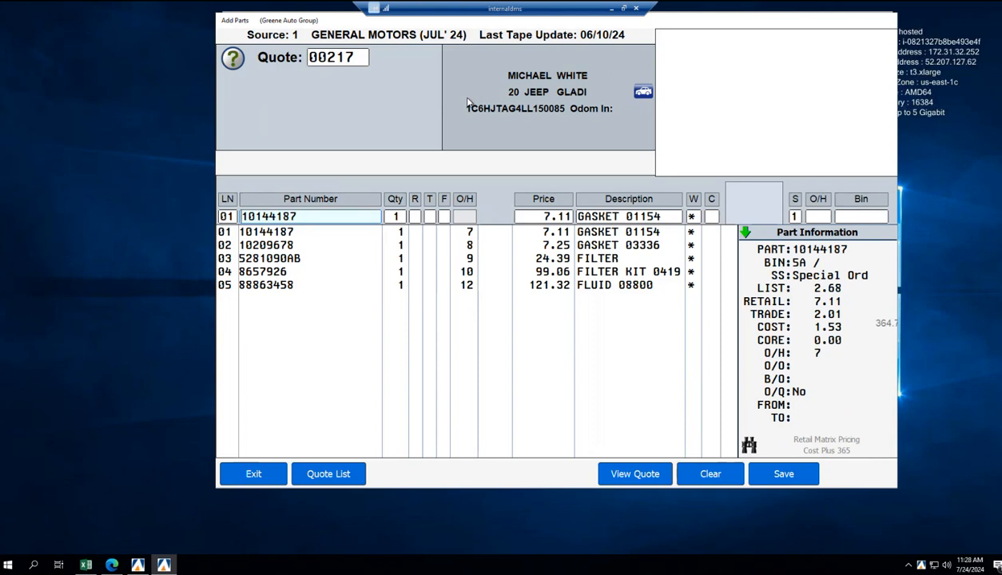
# - Clear the Add Parts form and exit the parts queries and Parts module to the main Autosoft menu
pyautogui.click(702, 476)
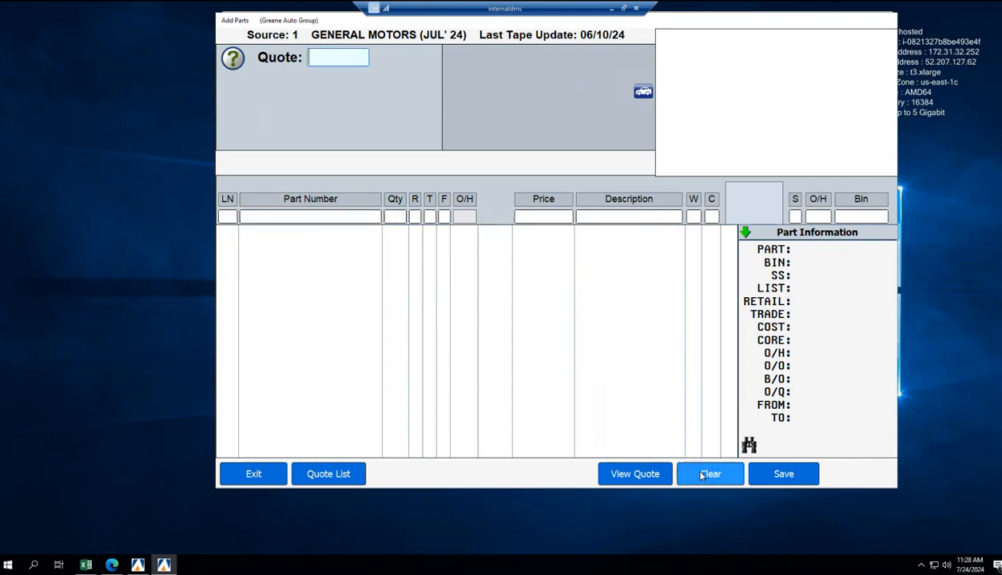
pyautogui.click(255, 474)
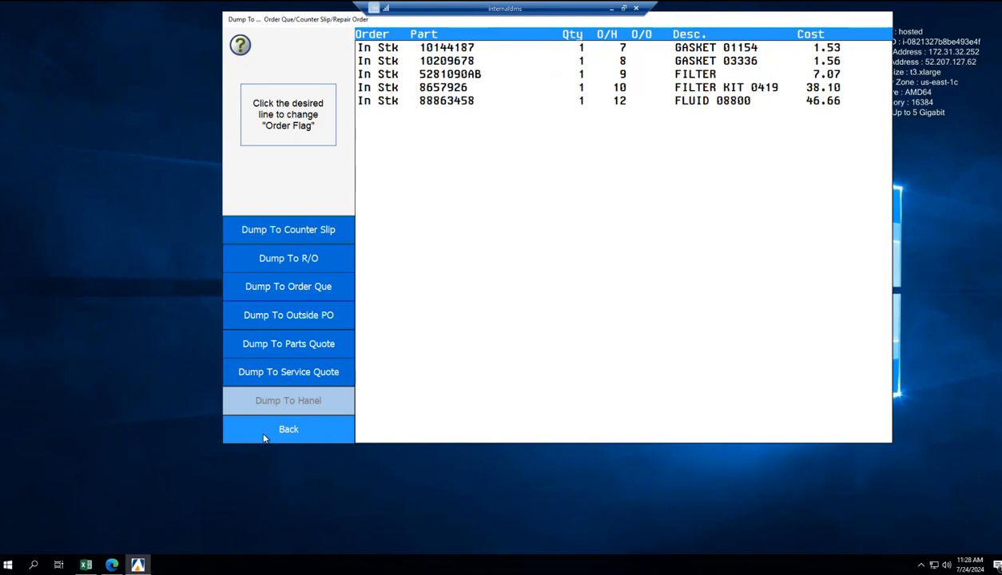
pyautogui.click(264, 432)
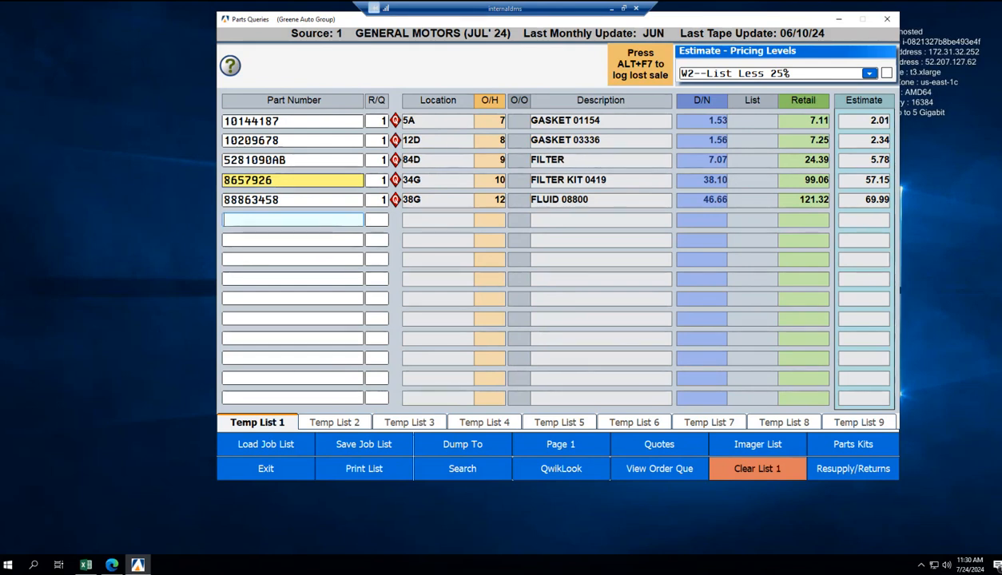
pyautogui.click(296, 474)
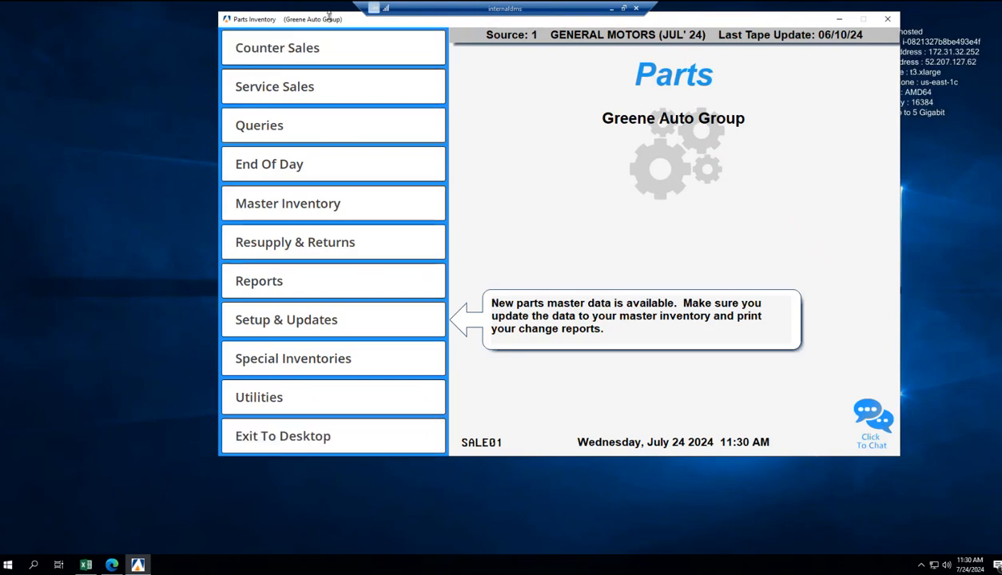
pyautogui.moveTo(330, 19); pyautogui.dragTo(331, 66)
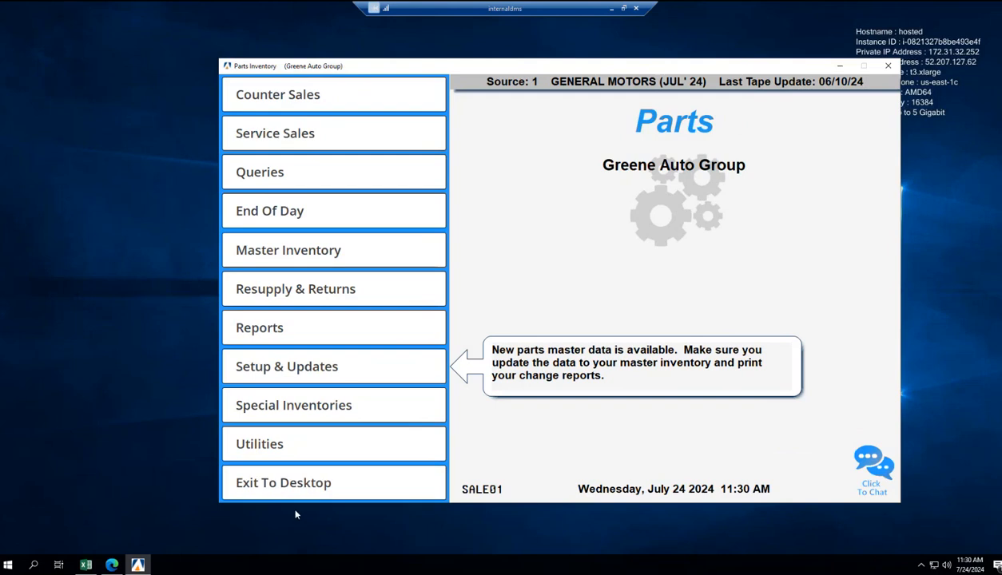
pyautogui.click(286, 484)
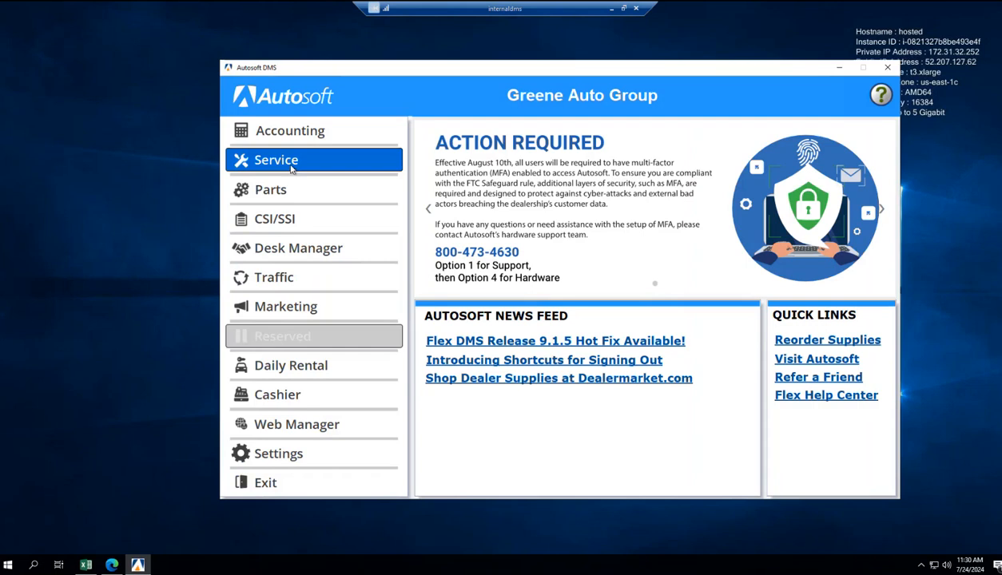
# - Start a new service quote in Service Quoting and select the 2015 Chevrolet Tahoe's owner from the customer search
pyautogui.click(291, 164)
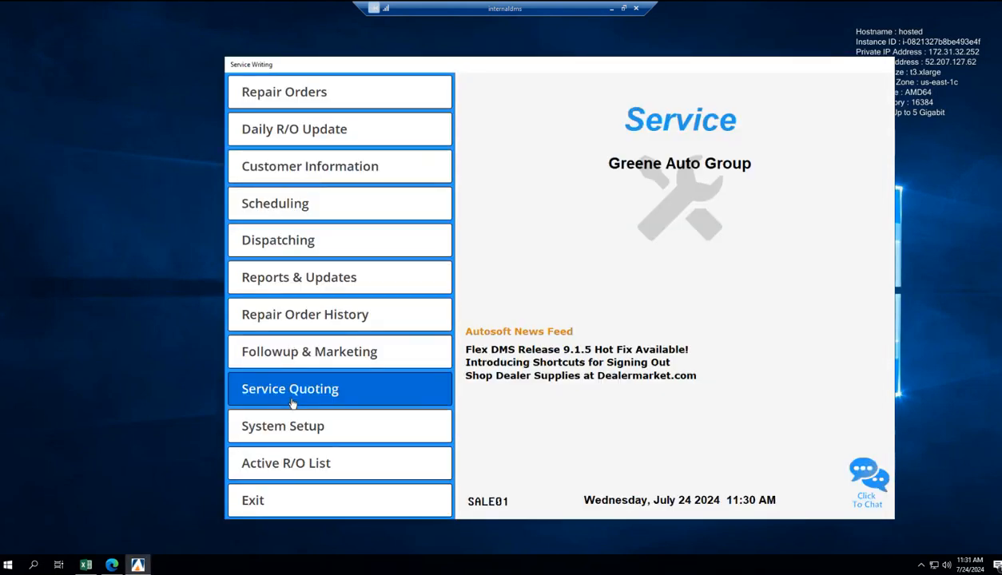
pyautogui.click(290, 403)
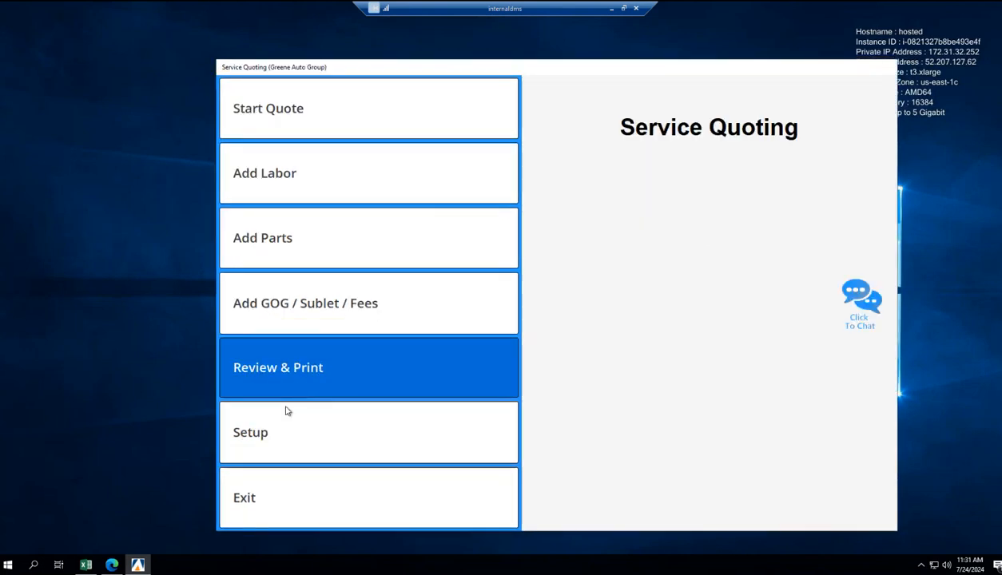
pyautogui.click(300, 127)
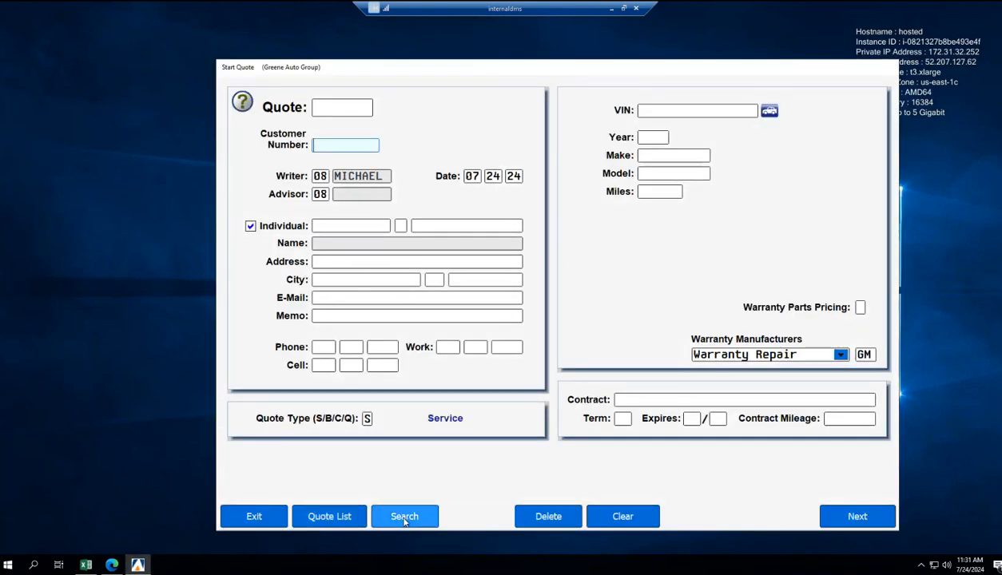
pyautogui.click(404, 517)
pyautogui.click(405, 517)
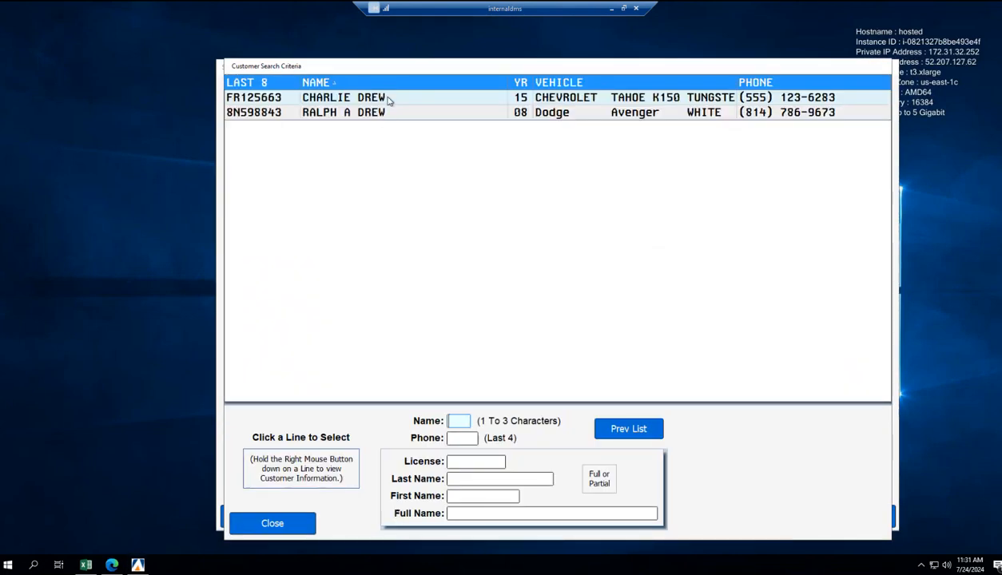
pyautogui.click(388, 101)
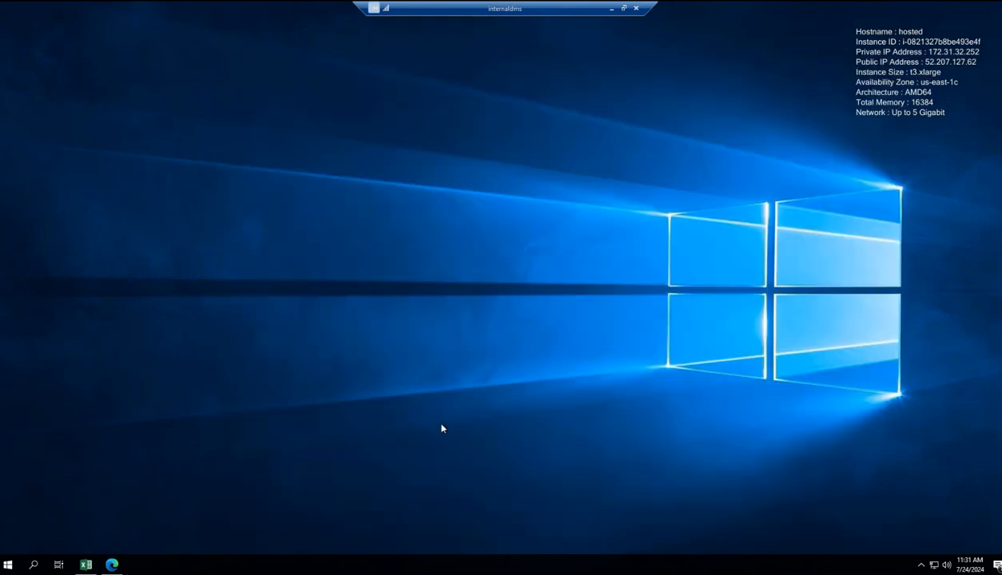